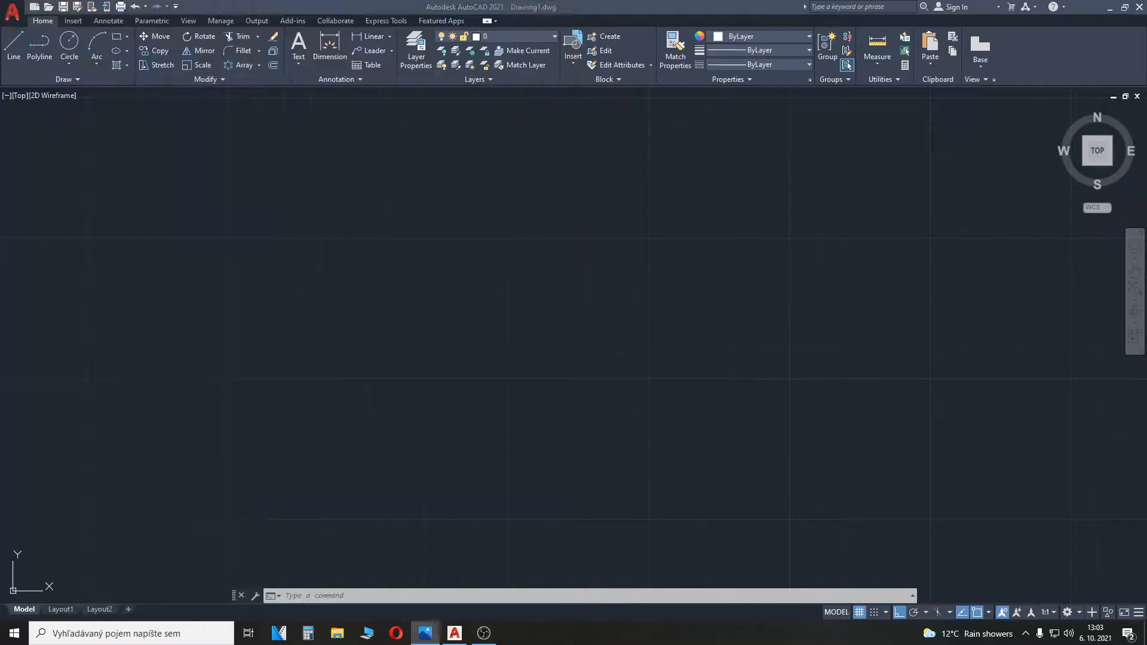
# Draw a circle with a radius of 27.5 in the empty drawing area.
pyautogui.write('c')
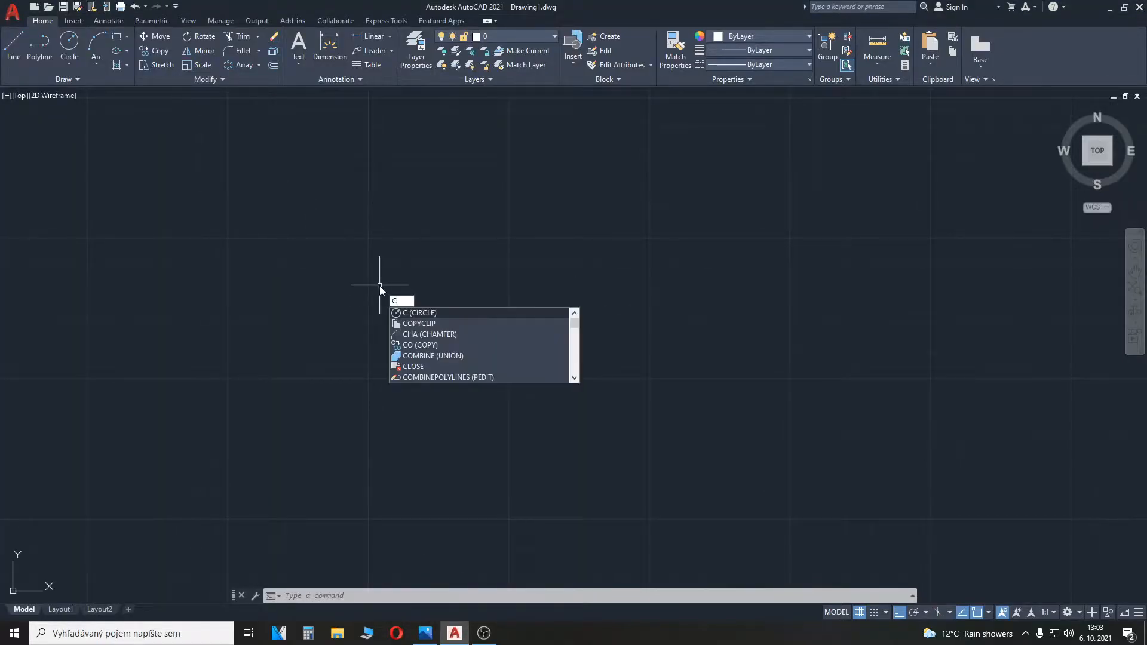
pyautogui.press('Return')
pyautogui.click(412, 349)
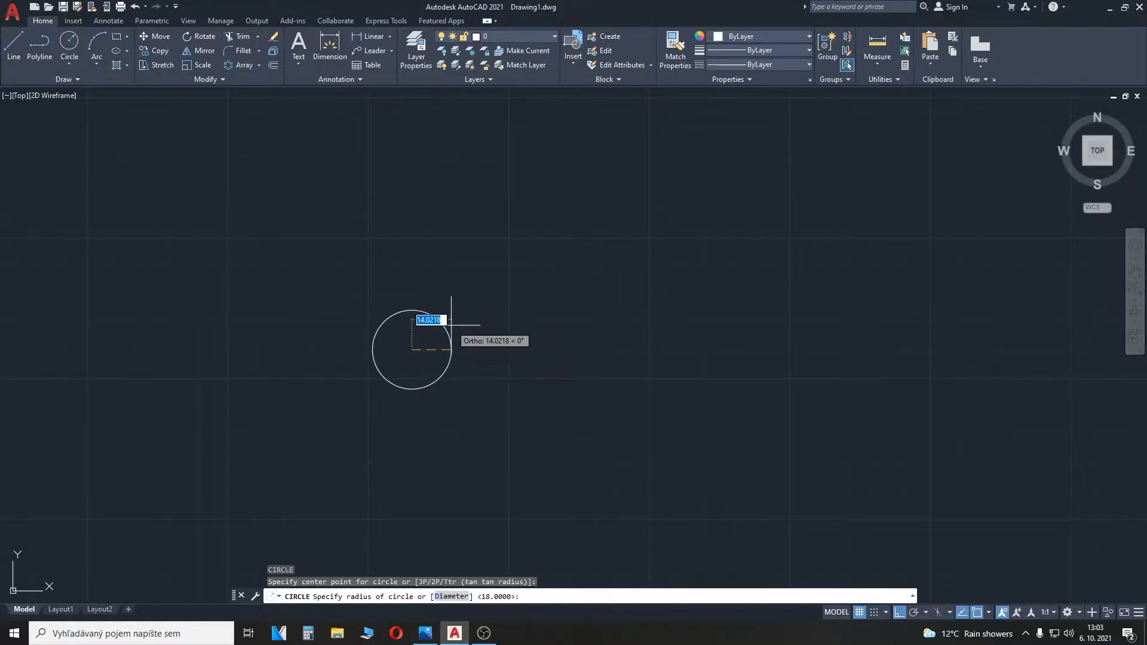
pyautogui.write('27.5')
pyautogui.press('Return')
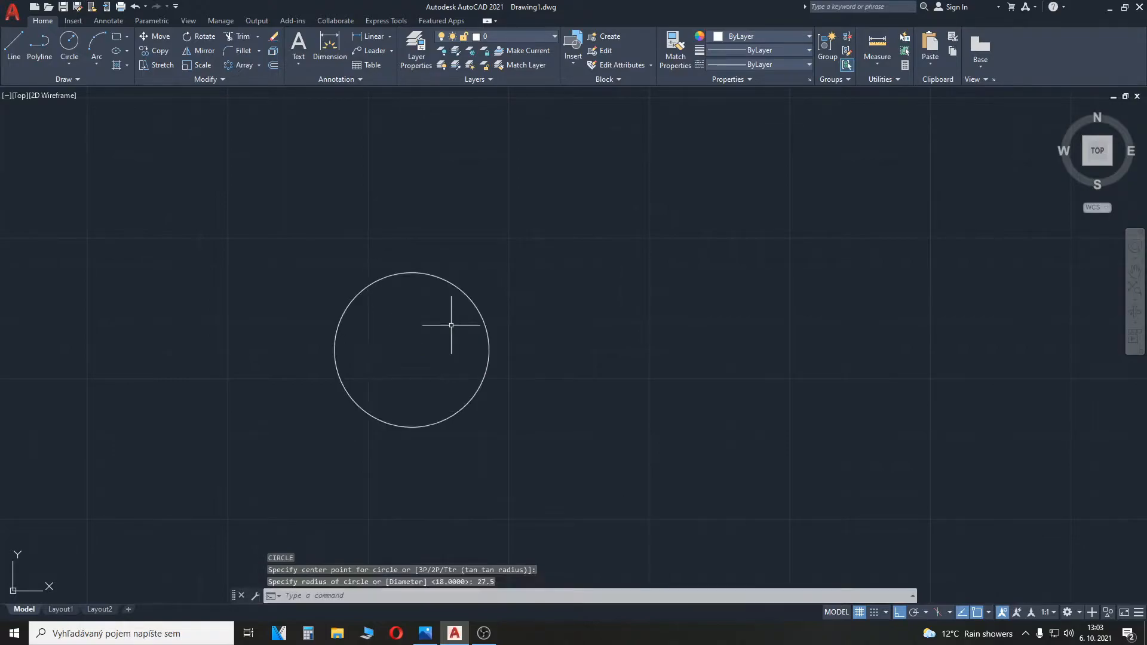
pyautogui.press('Return')
pyautogui.press('Escape')
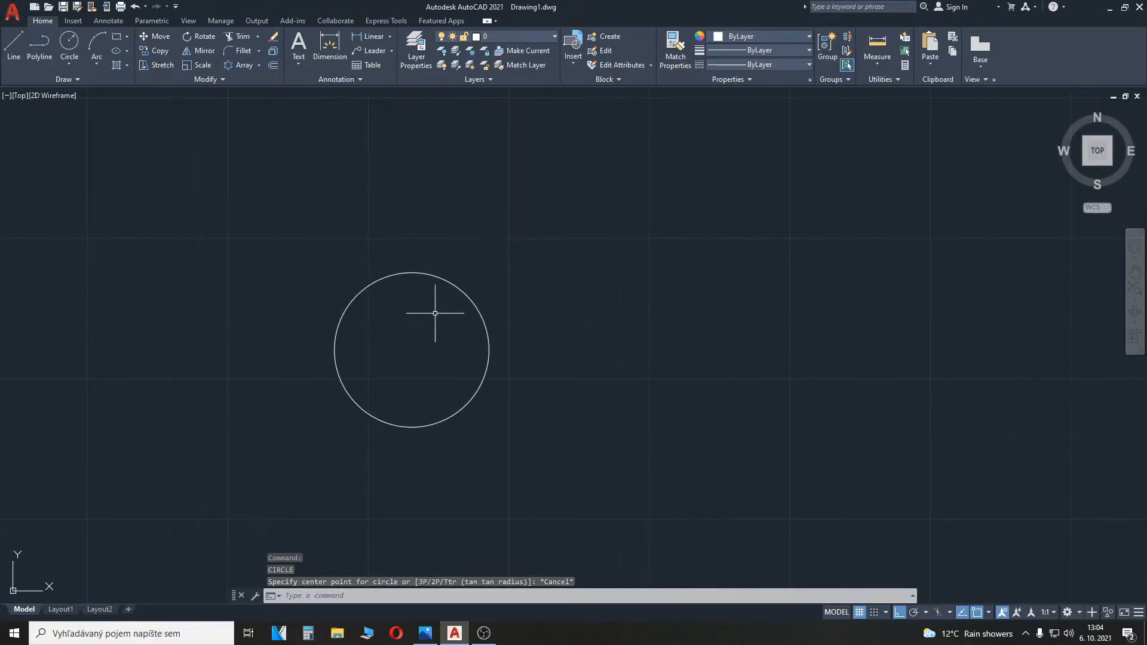
# Draw a concentric circle with a radius of 45 around the first circle's centre.
pyautogui.press('Return')
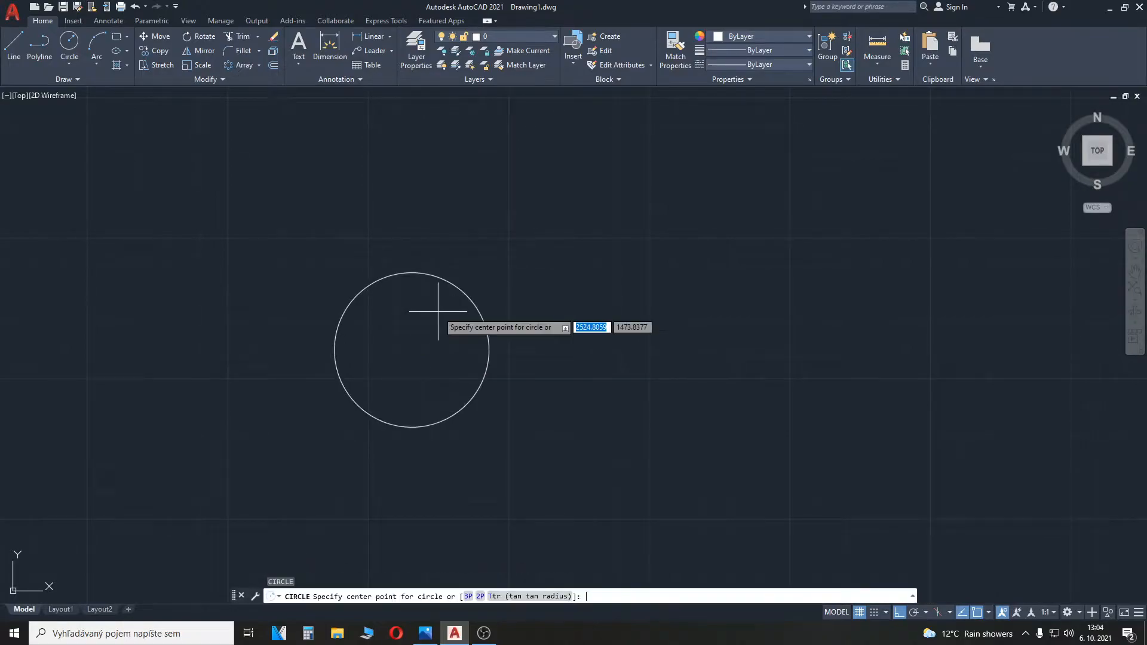
pyautogui.click(411, 350)
pyautogui.write('45')
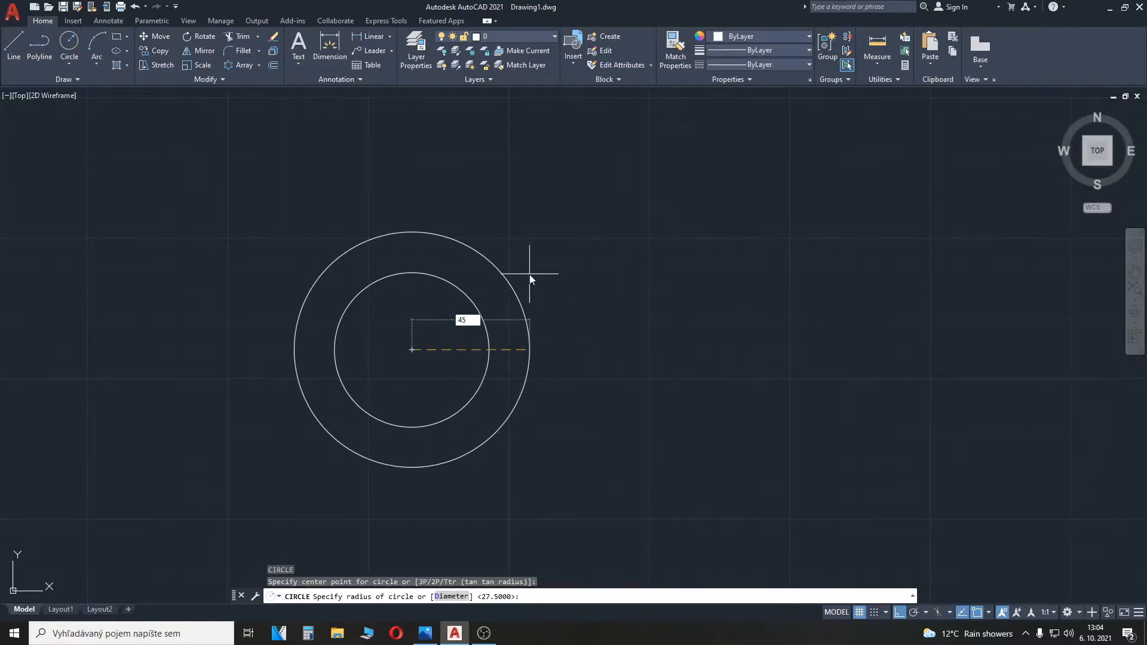
pyautogui.press('Return')
# Following the reference drawing, draw a line from the circles' centre with a length of 60 at a 60° angle, up to the right.
pyautogui.hotkey('alt', 'Tab')
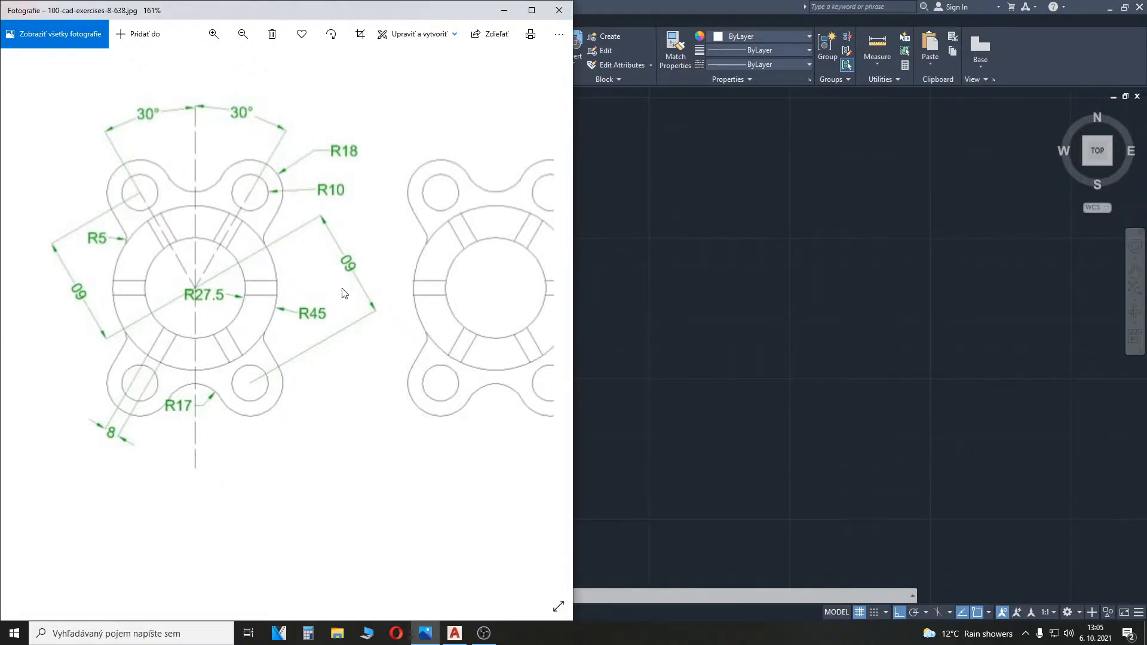
pyautogui.click(708, 344)
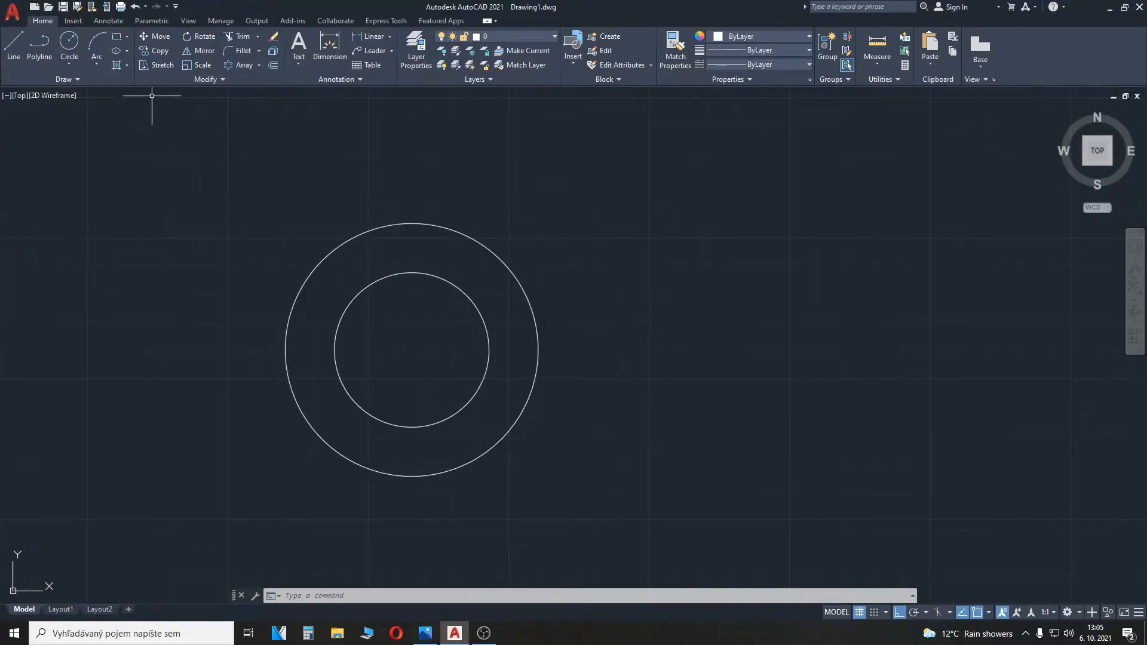
pyautogui.click(425, 633)
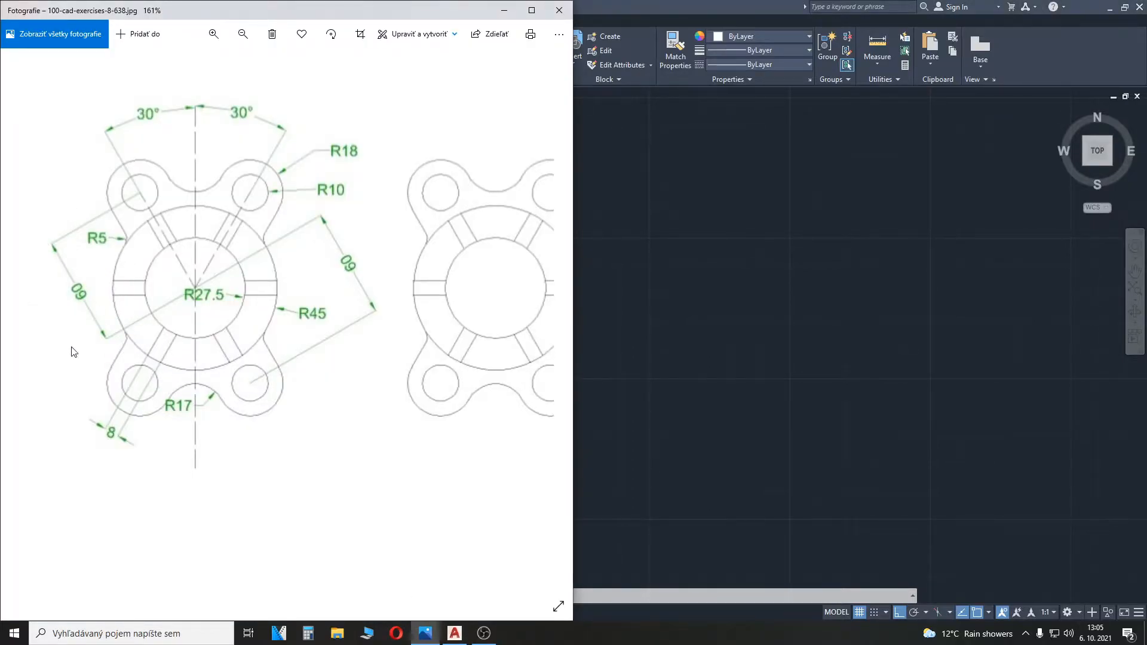
pyautogui.click(625, 261)
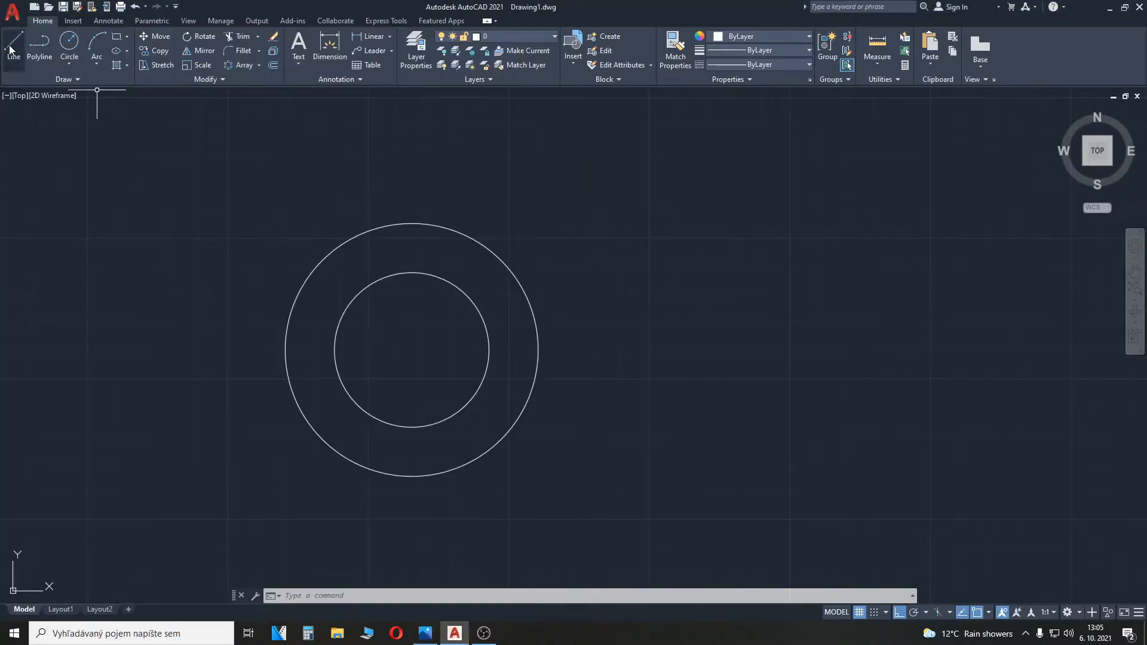
pyautogui.click(14, 48)
pyautogui.click(412, 349)
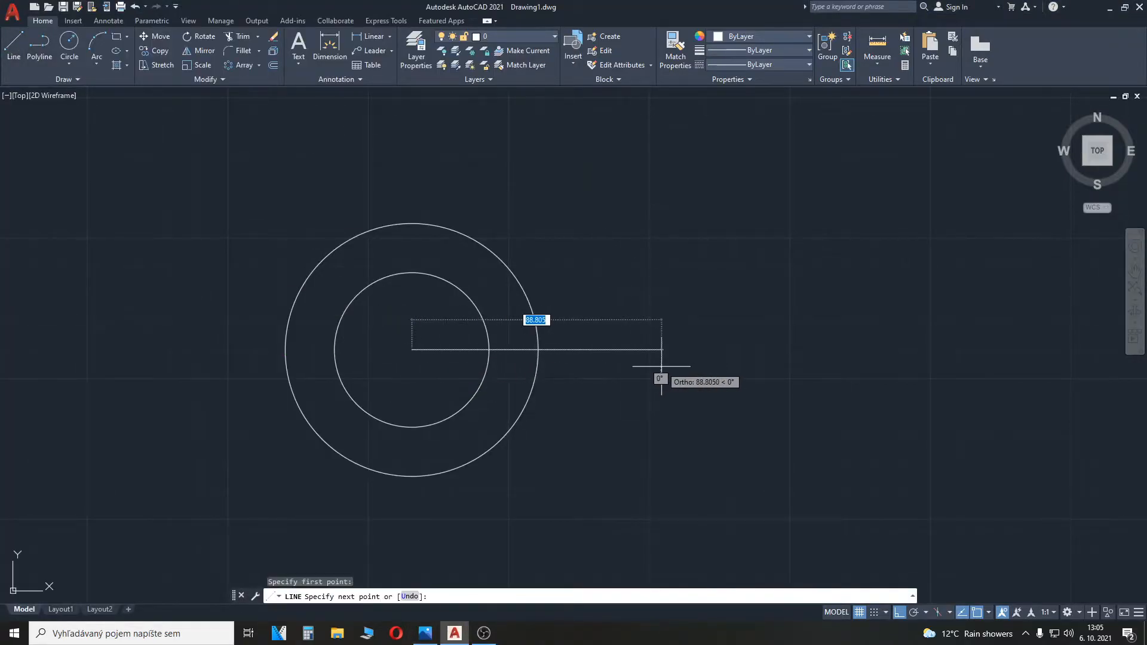
pyautogui.write('60')
pyautogui.press('Tab')
pyautogui.write('60')
pyautogui.press('Return')
# Draw a circle with a radius of 10 centred on the outer end of the angled line.
pyautogui.hotkey('alt', 'Tab')
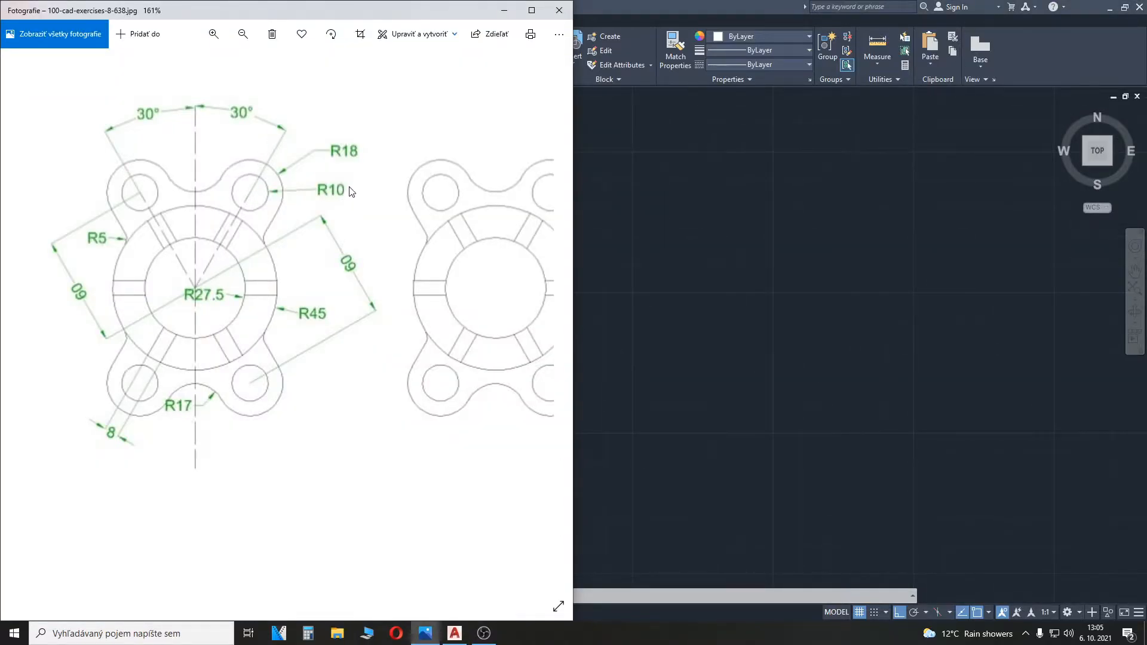
pyautogui.click(687, 249)
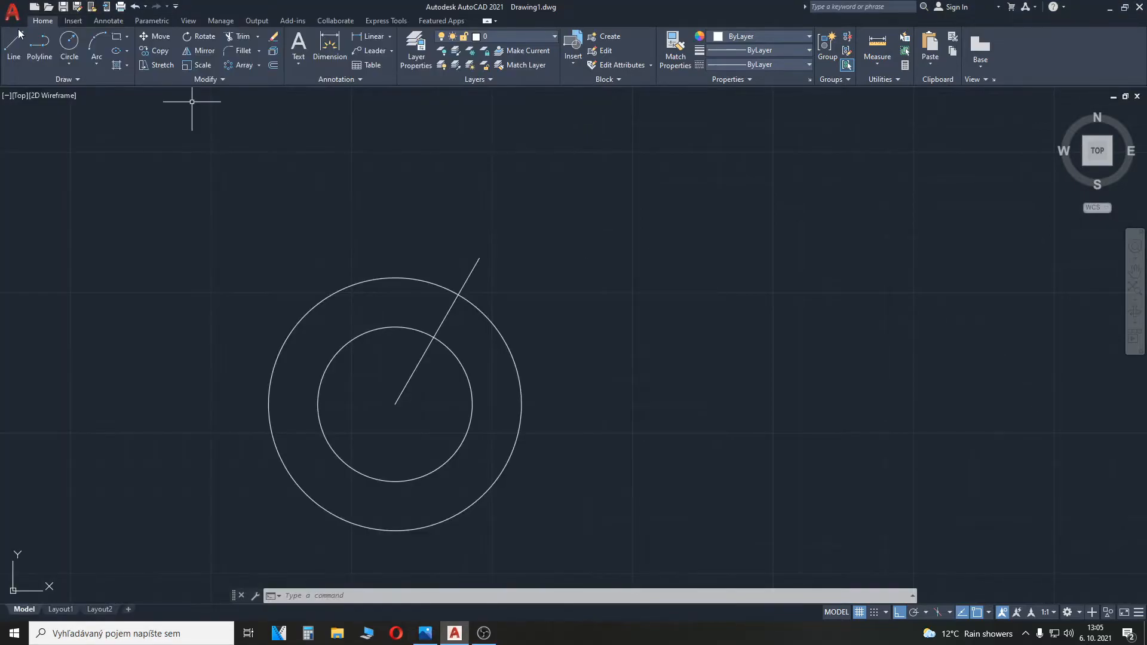
pyautogui.click(69, 43)
pyautogui.click(479, 259)
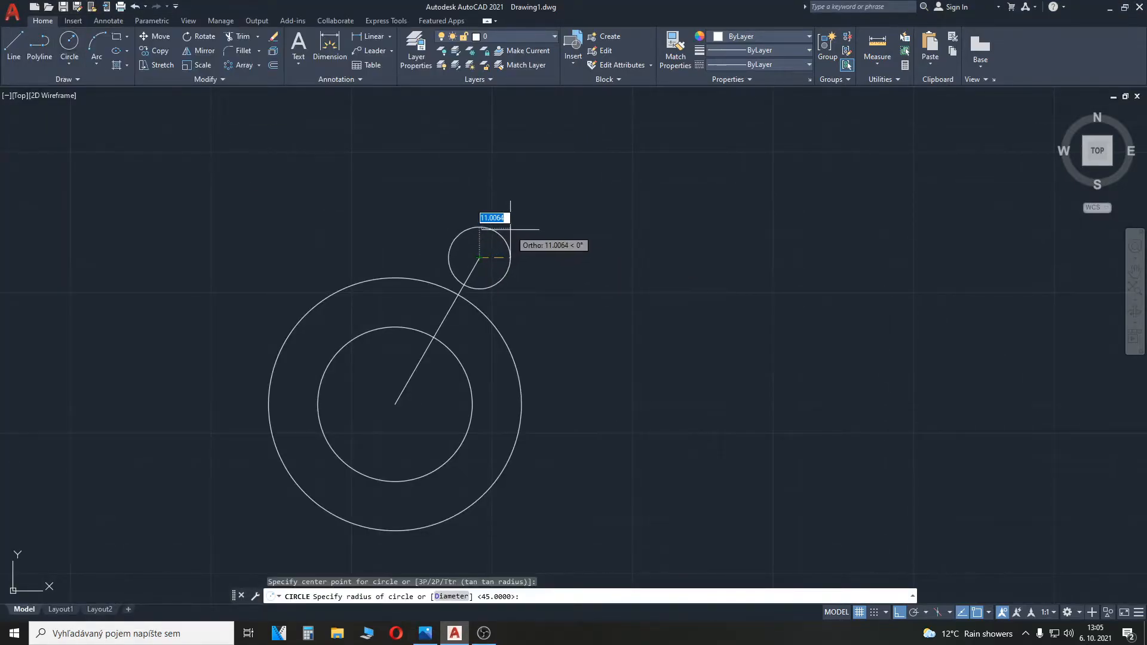
pyautogui.write('10')
pyautogui.press('Return')
# Draw a concentric circle with a radius of 18 around the small circle at the line's end.
pyautogui.scroll(3, 379, 225)
pyautogui.moveTo(386, 259); pyautogui.dragTo(379, 257, button='middle')
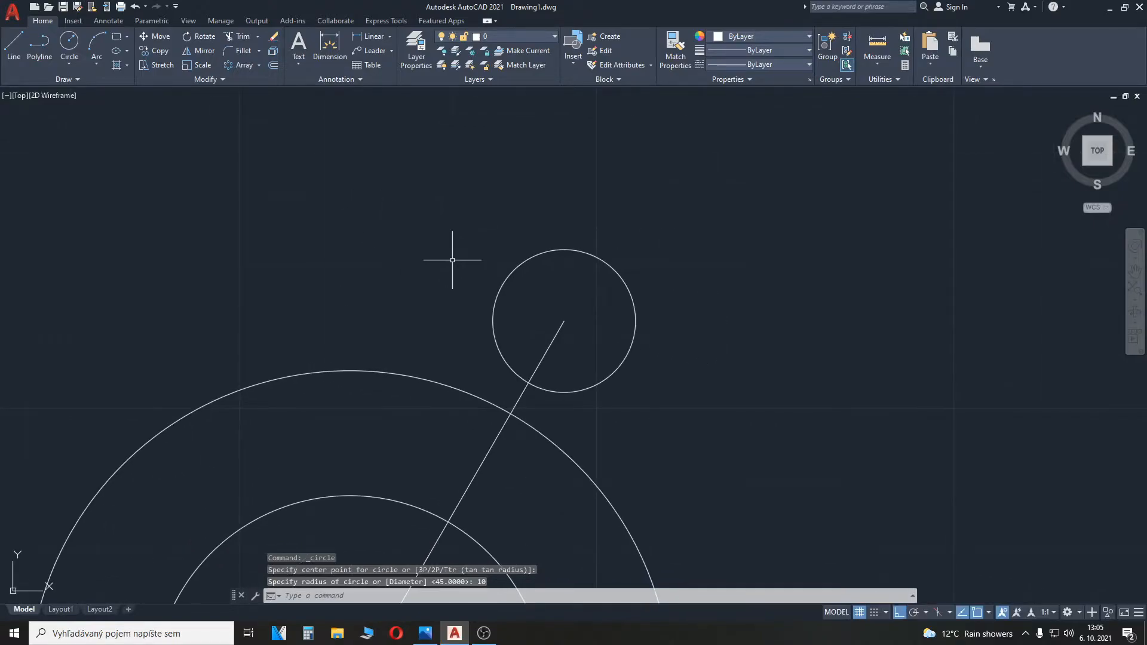
pyautogui.press('Return')
pyautogui.click(565, 321)
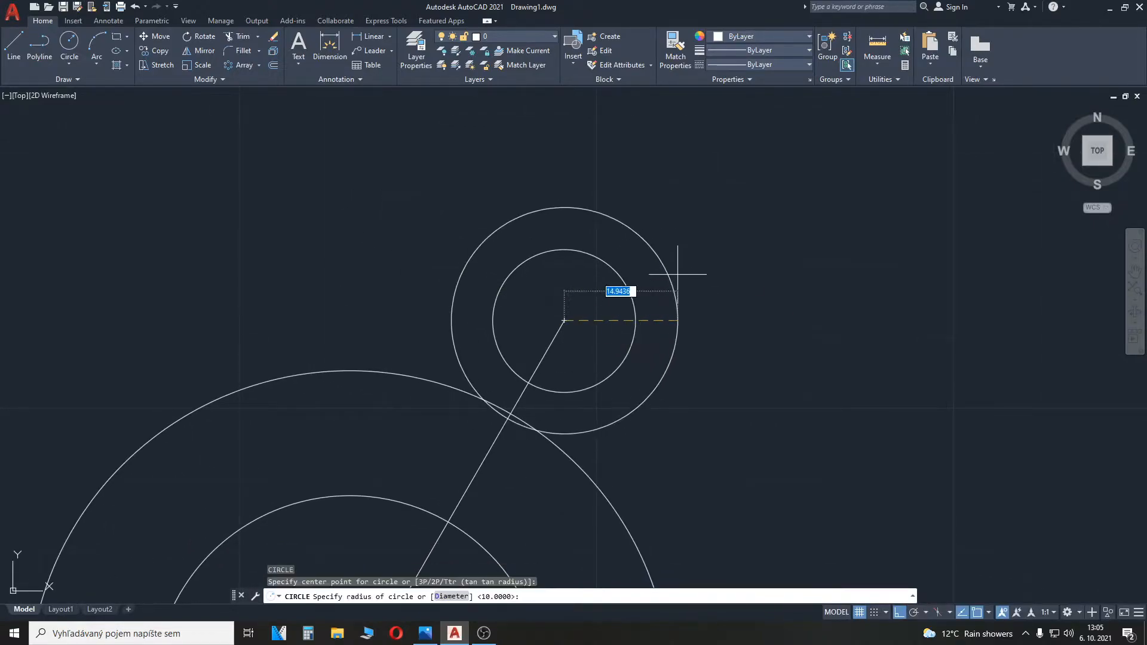
pyautogui.write('18')
pyautogui.press('Return')
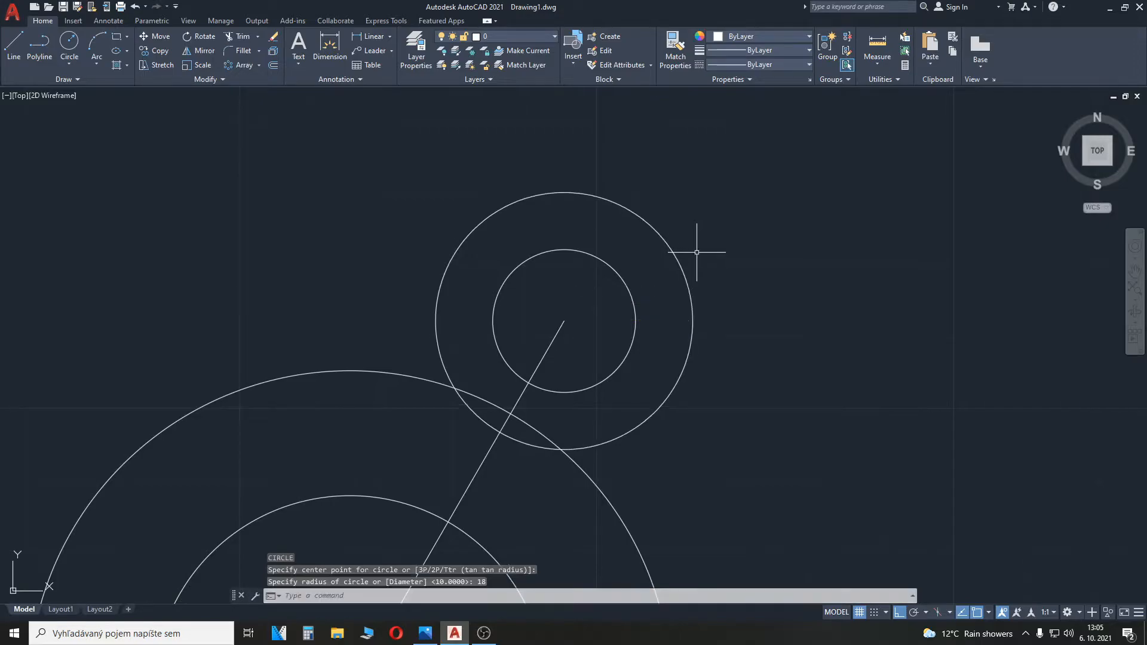
# Fillet the R18 lug circle and the R45 circle on the lug's lower right with a radius of 5.
pyautogui.moveTo(729, 356); pyautogui.dragTo(671, 308, button='middle')
pyautogui.hotkey('alt', 'Tab')
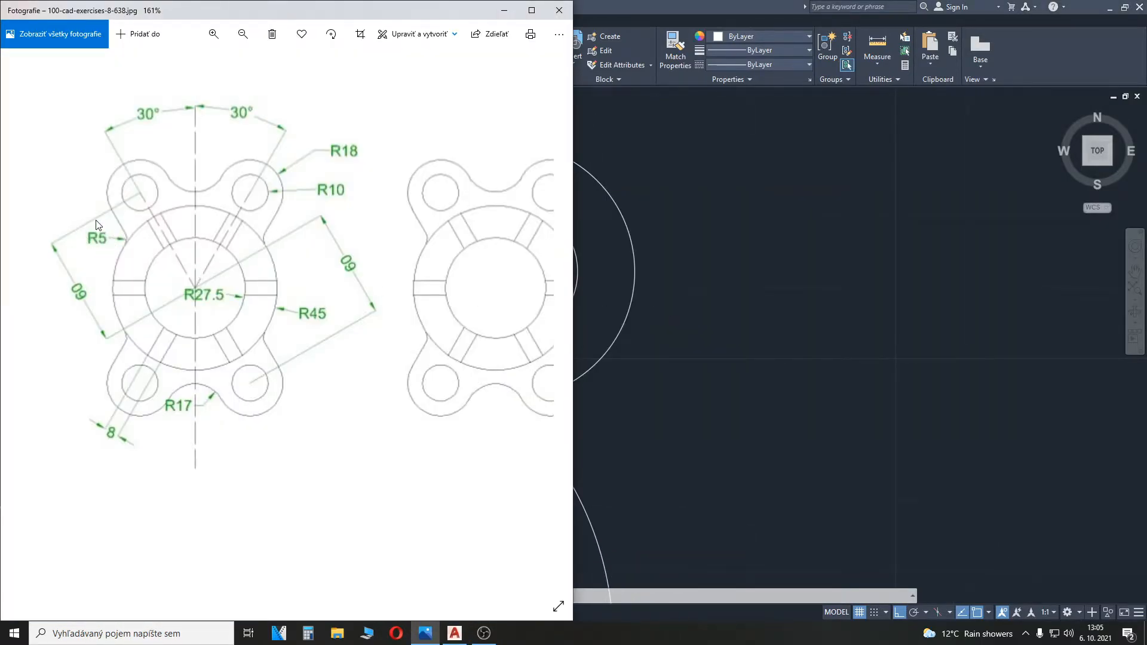
pyautogui.hotkey('alt', 'Tab')
pyautogui.write('fi')
pyautogui.write('llet')
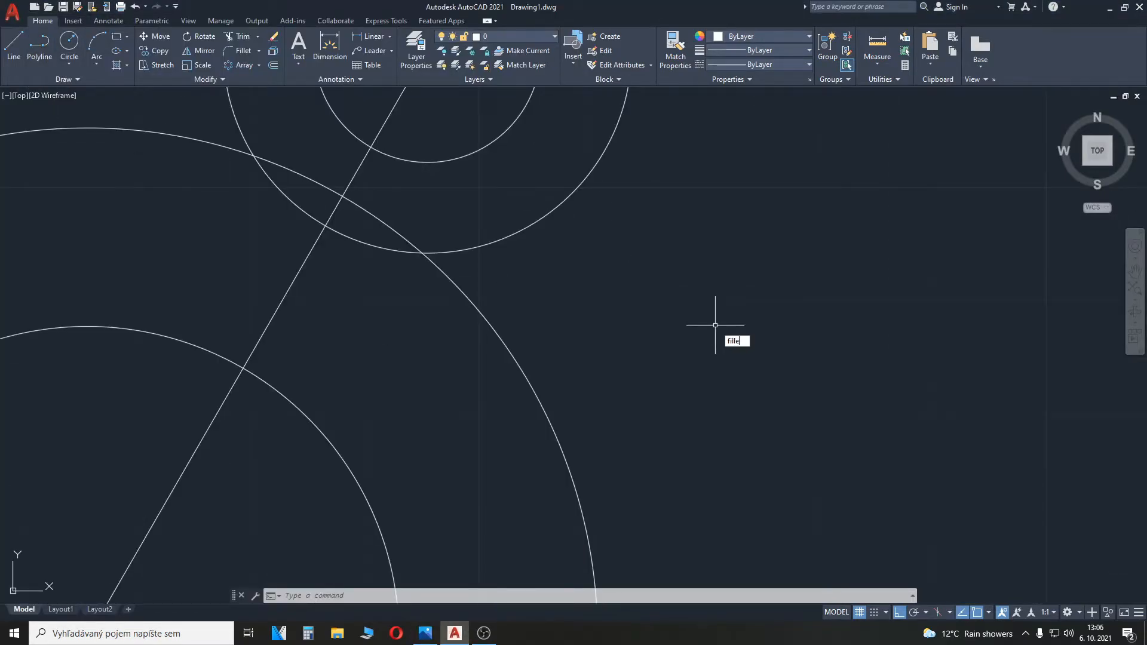
pyautogui.press('Return')
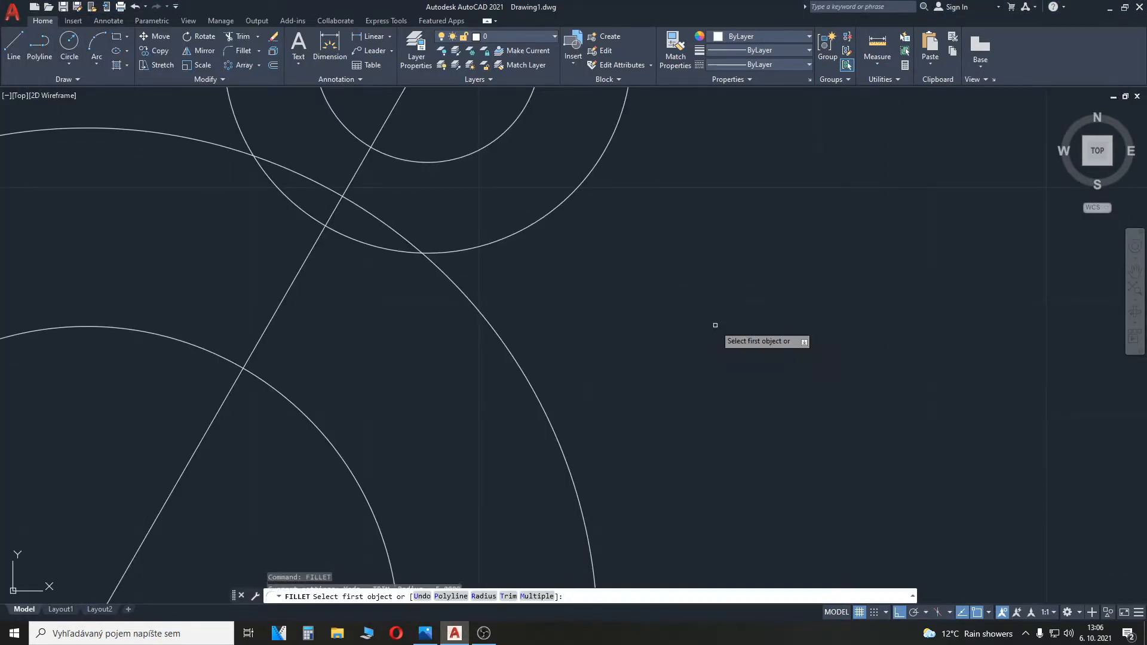
pyautogui.click(483, 596)
pyautogui.press('Return')
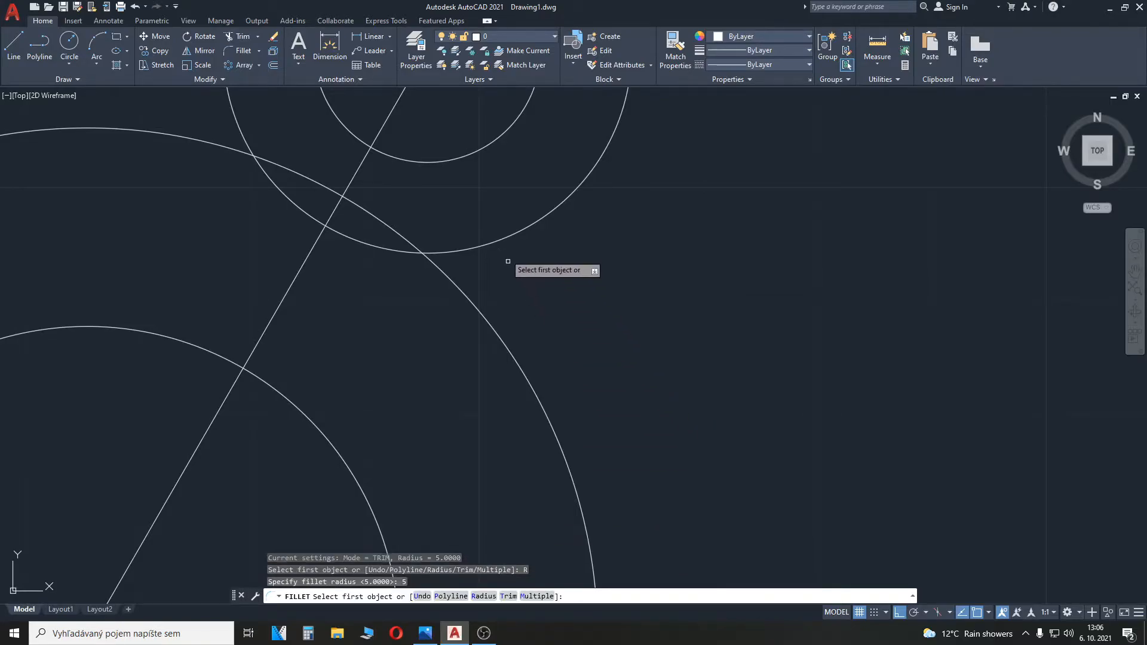
pyautogui.click(501, 239)
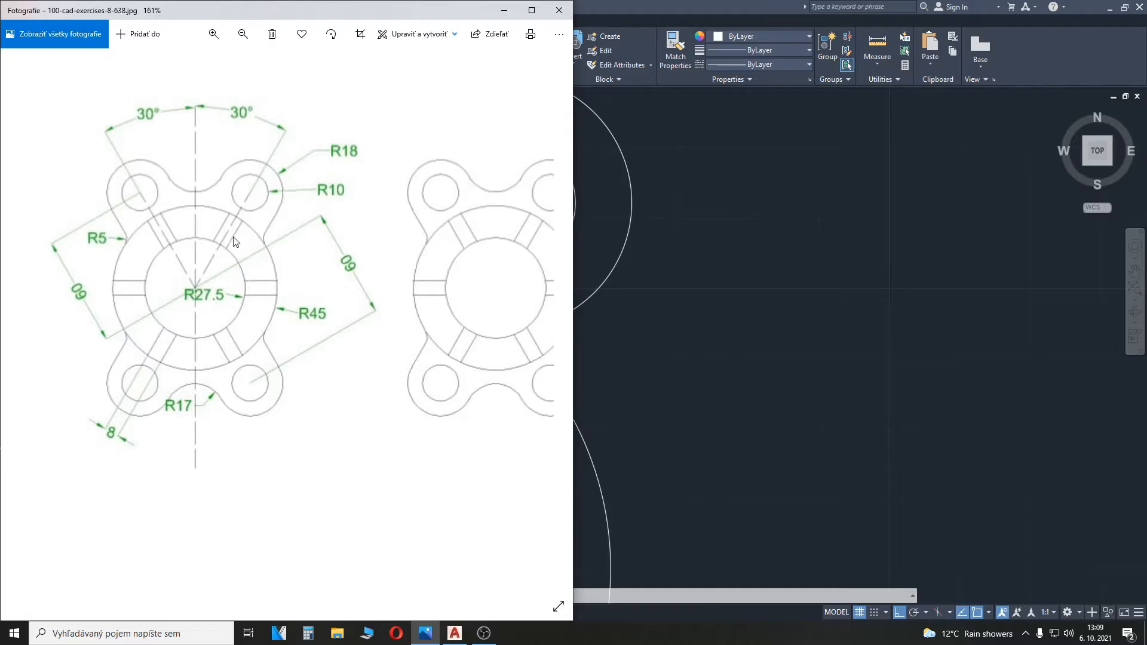
# Offset the angled line by 4 to both sides.
pyautogui.click(929, 447)
pyautogui.click(273, 66)
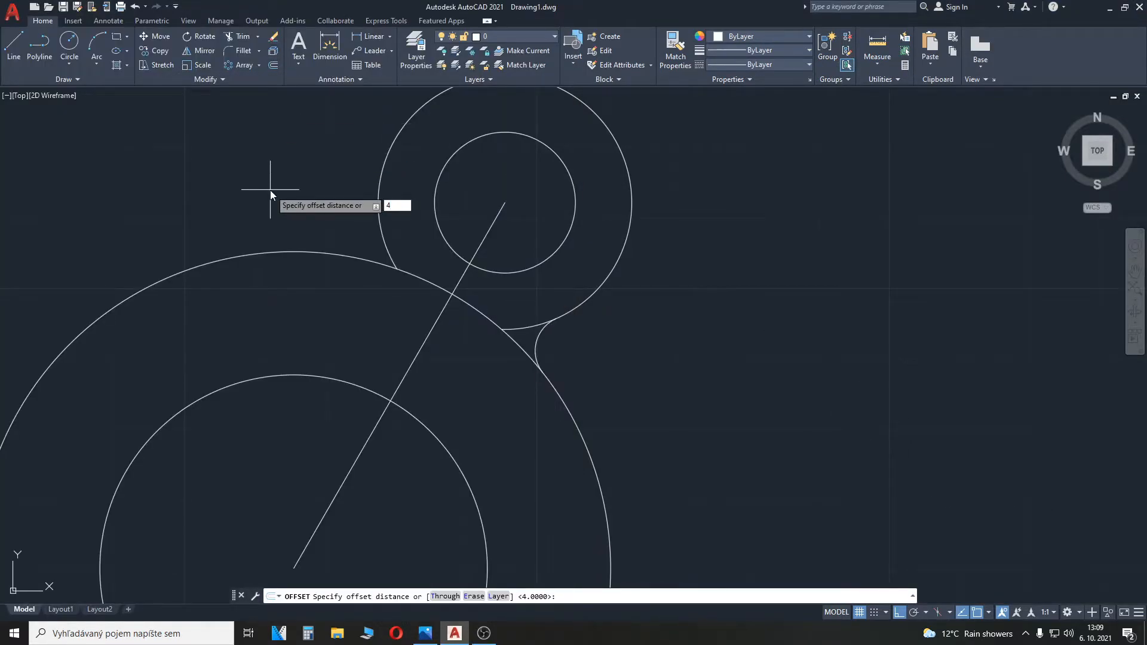
pyautogui.write('4')
pyautogui.press('Return')
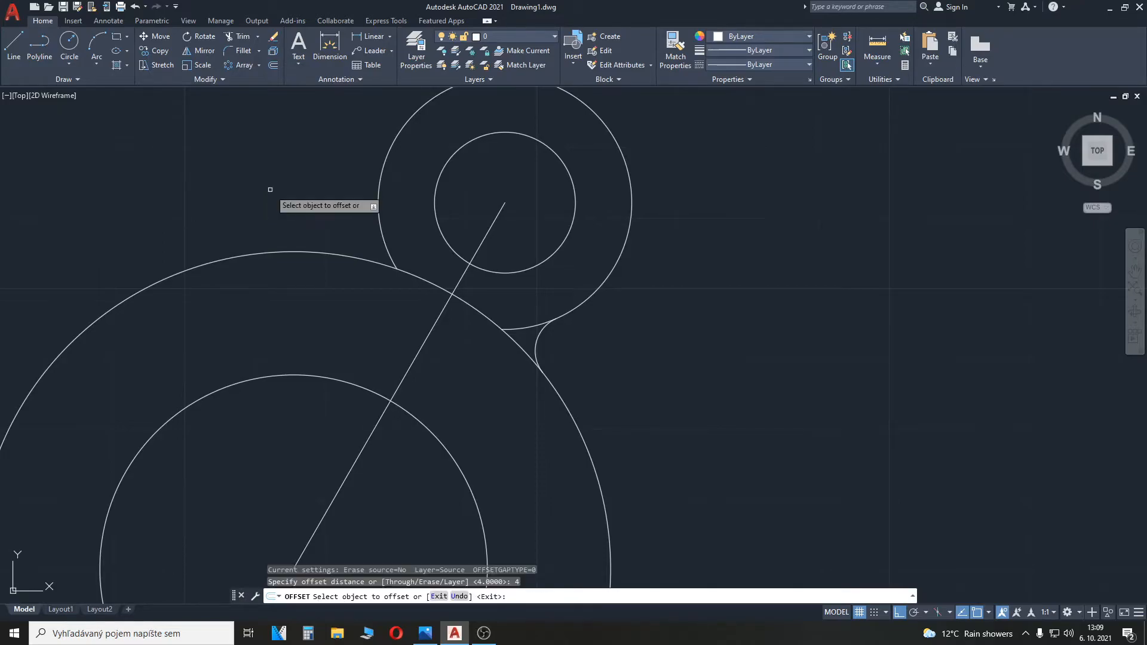
pyautogui.click(419, 352)
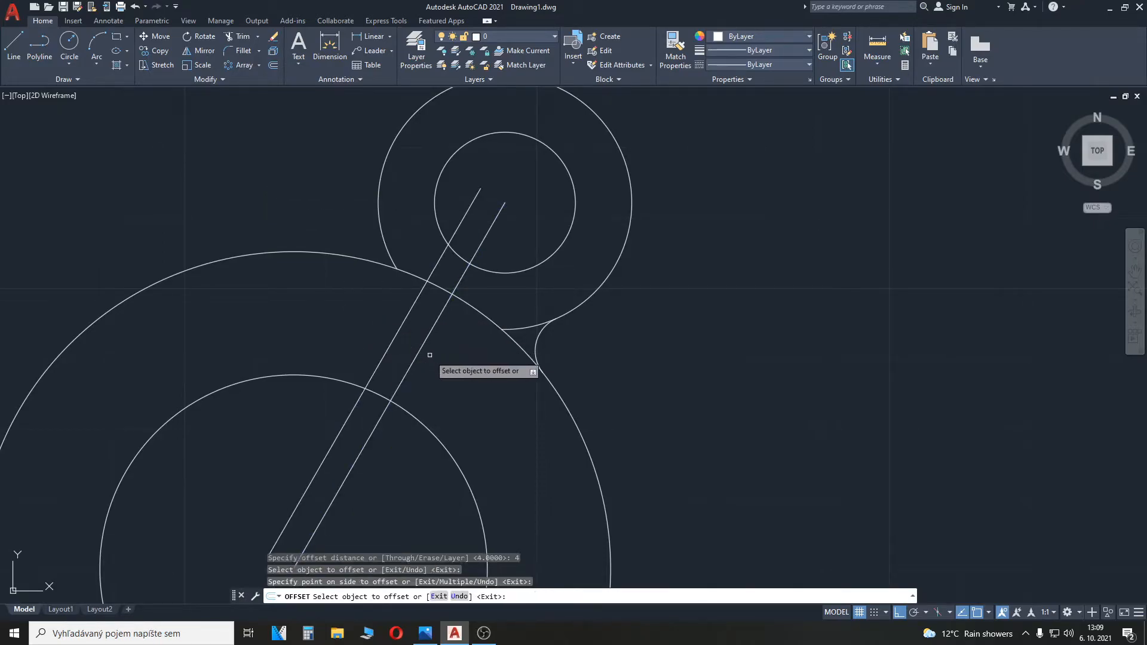
pyautogui.click(439, 358)
pyautogui.press('Escape')
# Trim the two offset lines to the ring between the R27.5 and R45 circles and remove the middle line.
pyautogui.write('t')
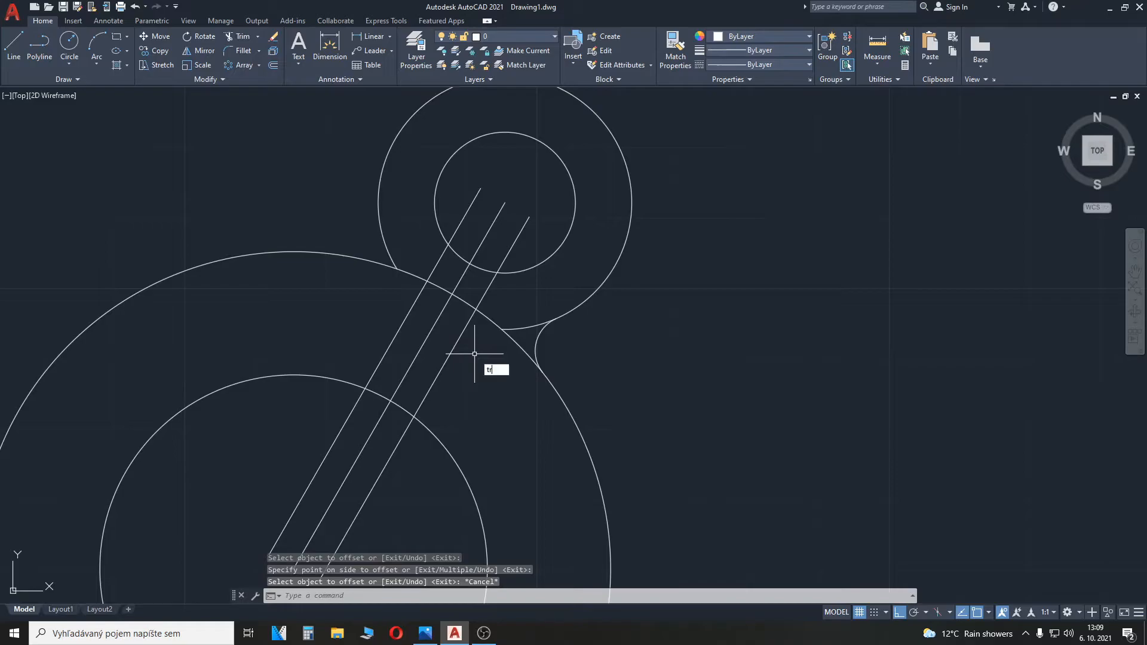
pyautogui.write('r')
pyautogui.press('Return')
pyautogui.click(494, 295)
pyautogui.click(431, 259)
pyautogui.click(459, 212)
pyautogui.click(522, 248)
pyautogui.click(382, 493)
pyautogui.click(315, 455)
pyautogui.click(398, 385)
pyautogui.press('Return')
# Mirror the lug's two circles and fillet arc about the vertical axis through the main circles' centre, keeping the source objects.
pyautogui.scroll(-3, 274, 334)
pyautogui.hotkey('alt', 'Tab')
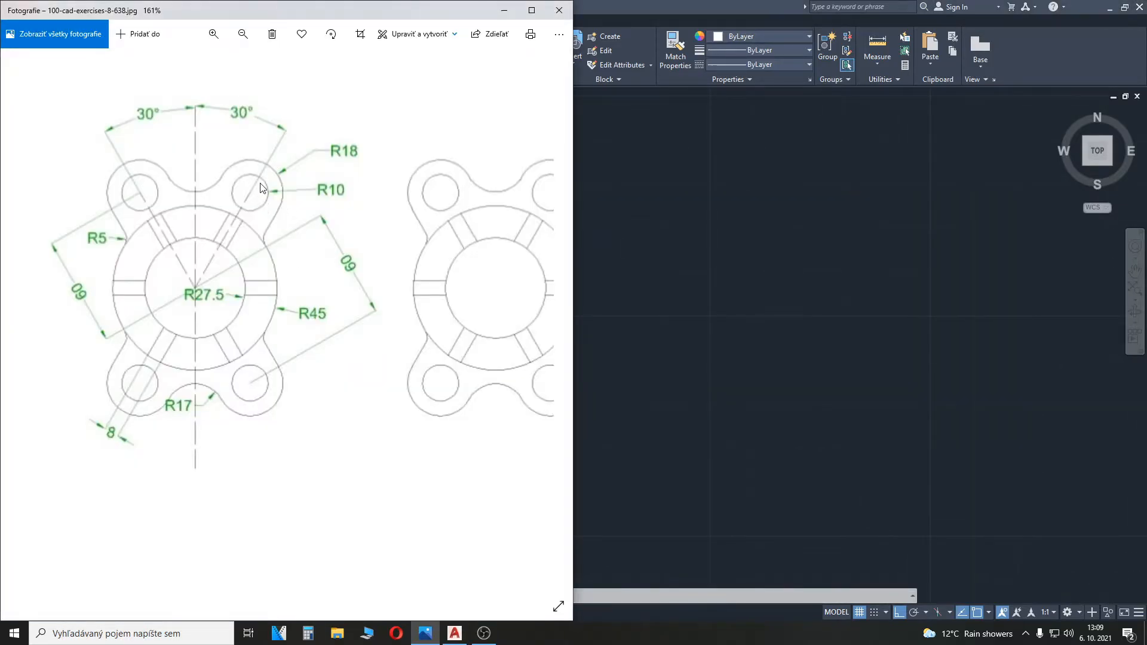
pyautogui.click(695, 293)
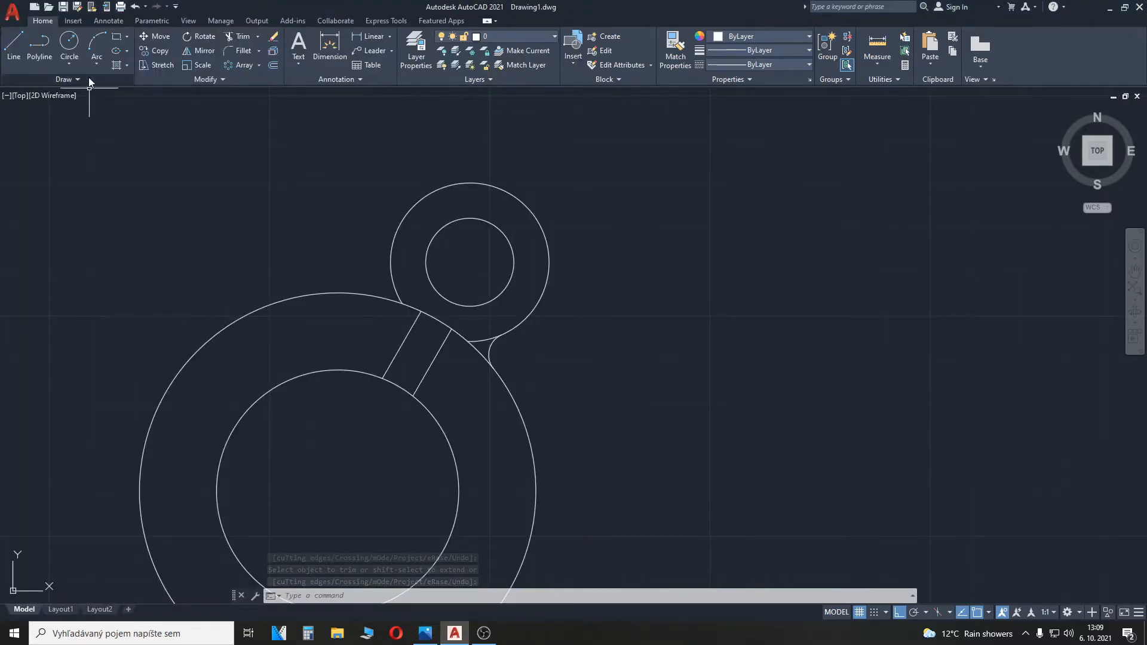
pyautogui.click(434, 240)
pyautogui.click(401, 224)
pyautogui.scroll(2, 481, 341)
pyautogui.click(491, 344)
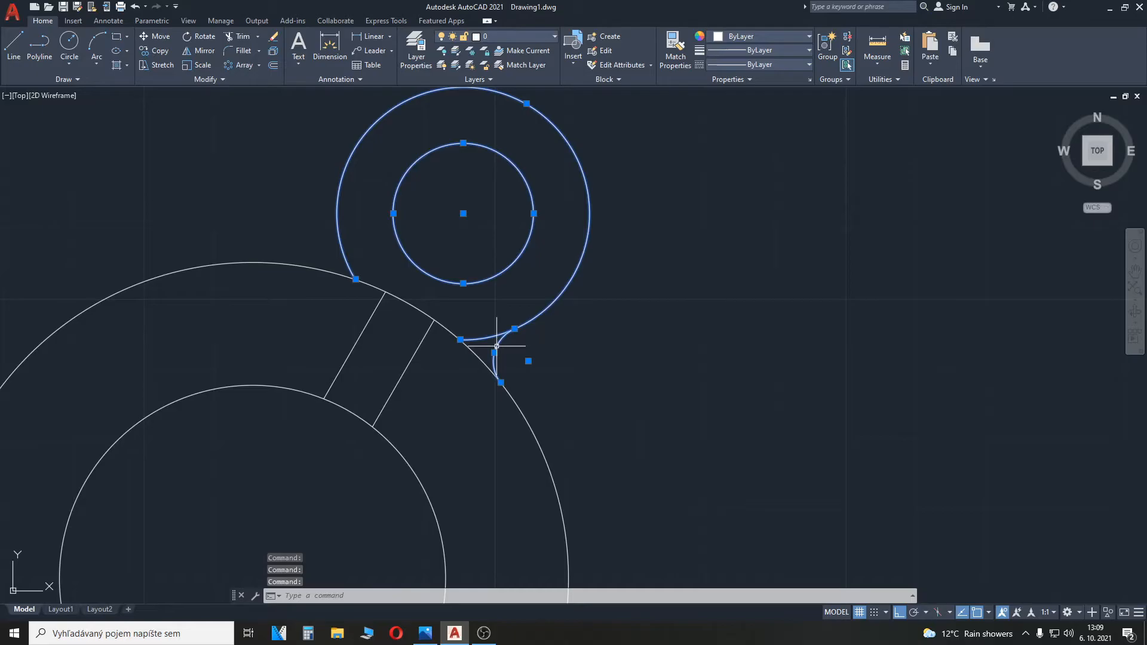
pyautogui.click(208, 53)
pyautogui.scroll(-4, 274, 375)
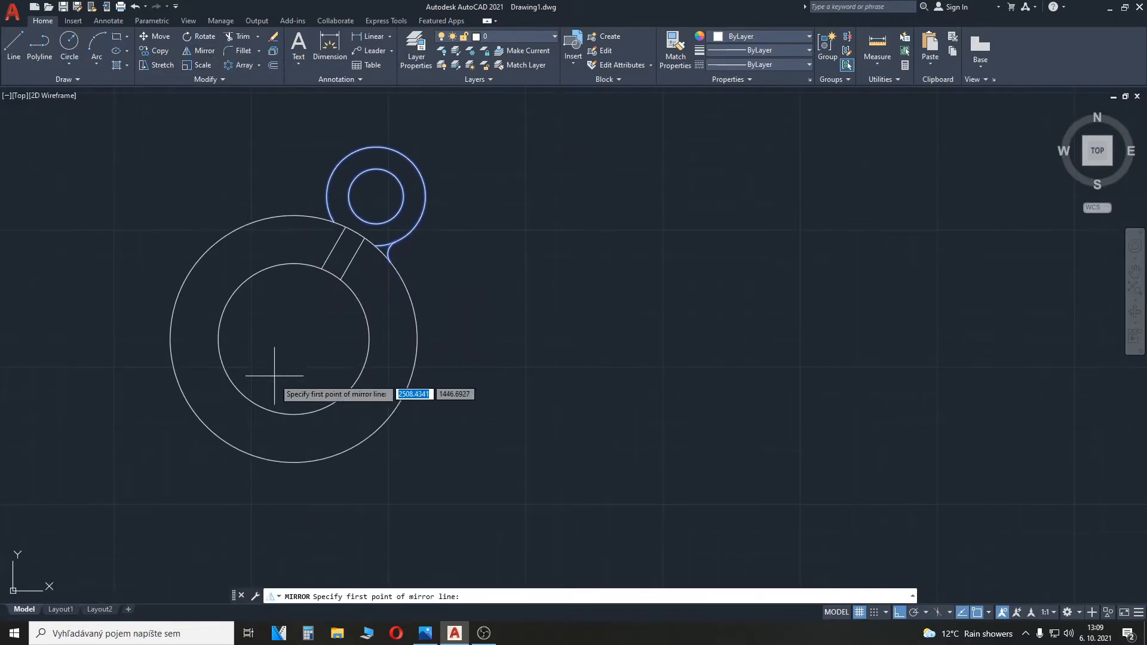
pyautogui.click(293, 339)
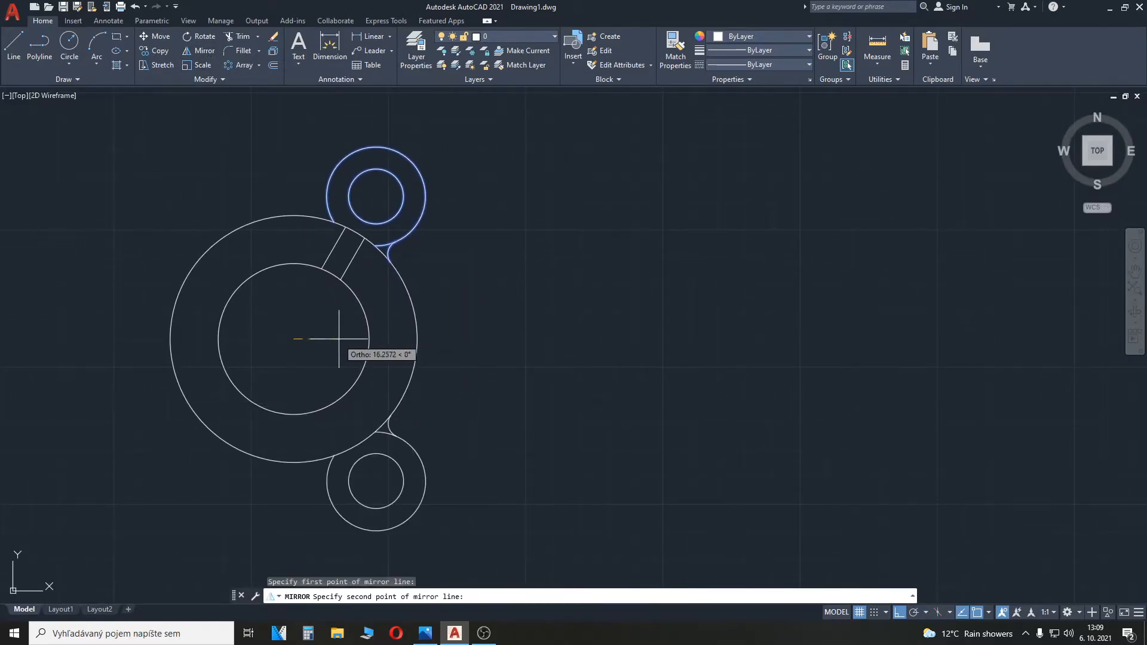
pyautogui.click(293, 413)
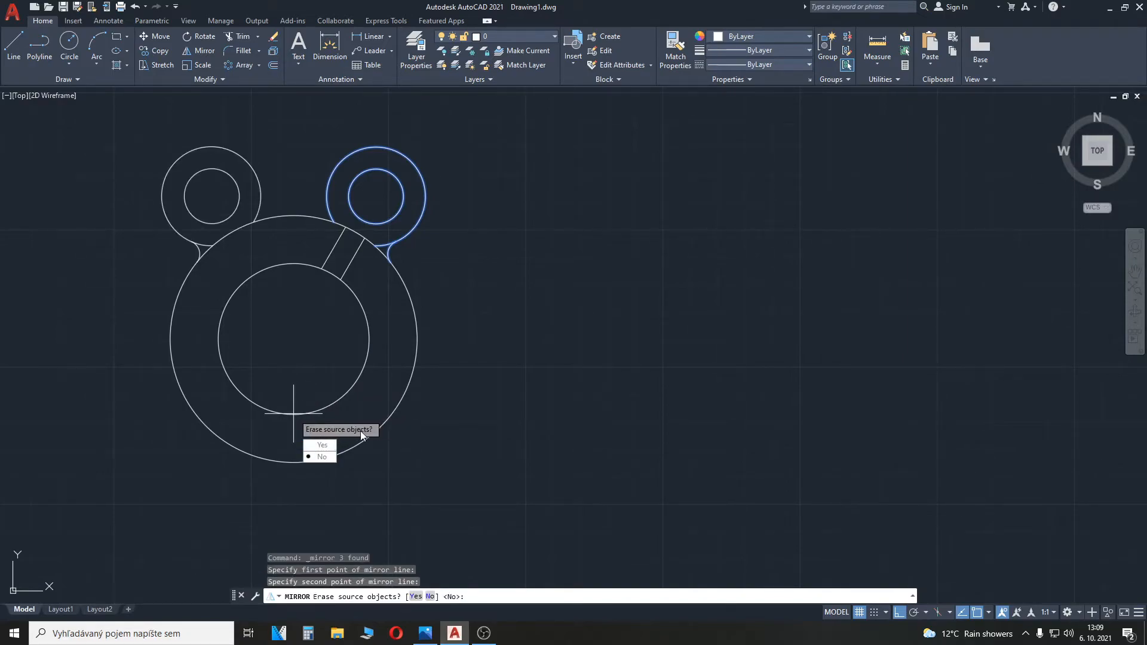
pyautogui.click(318, 458)
# Fillet the outer circles of the two upper lugs together with a radius of 17, checking the value in the reference image.
pyautogui.moveTo(280, 303); pyautogui.dragTo(320, 337, button='middle')
pyautogui.hotkey('alt', 'Tab')
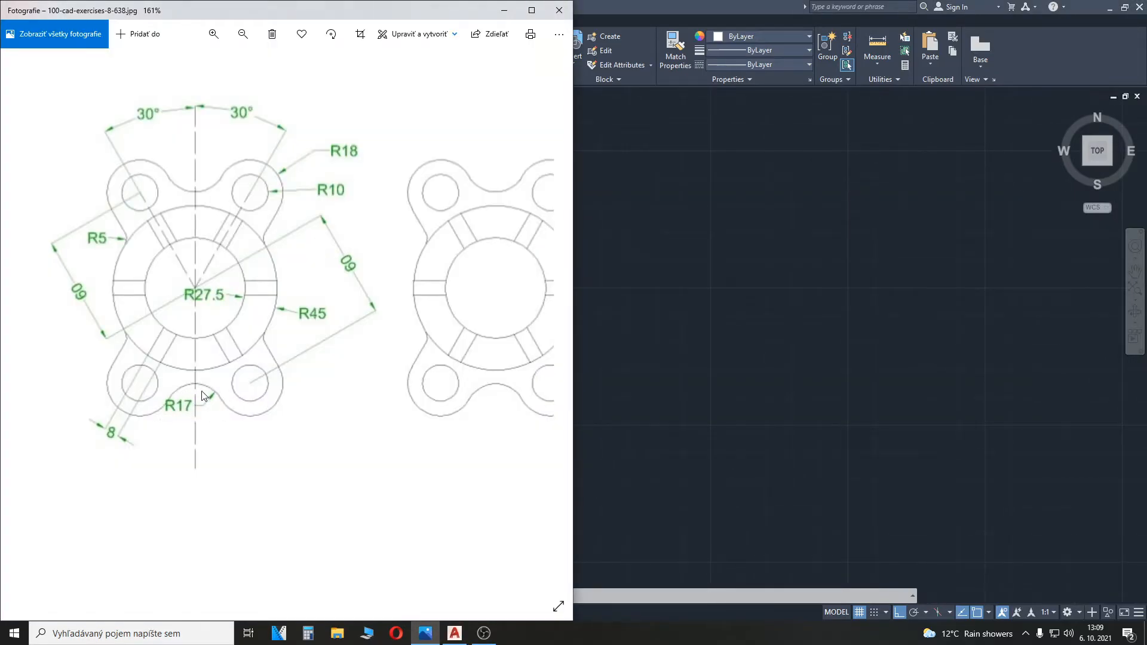
pyautogui.click(650, 336)
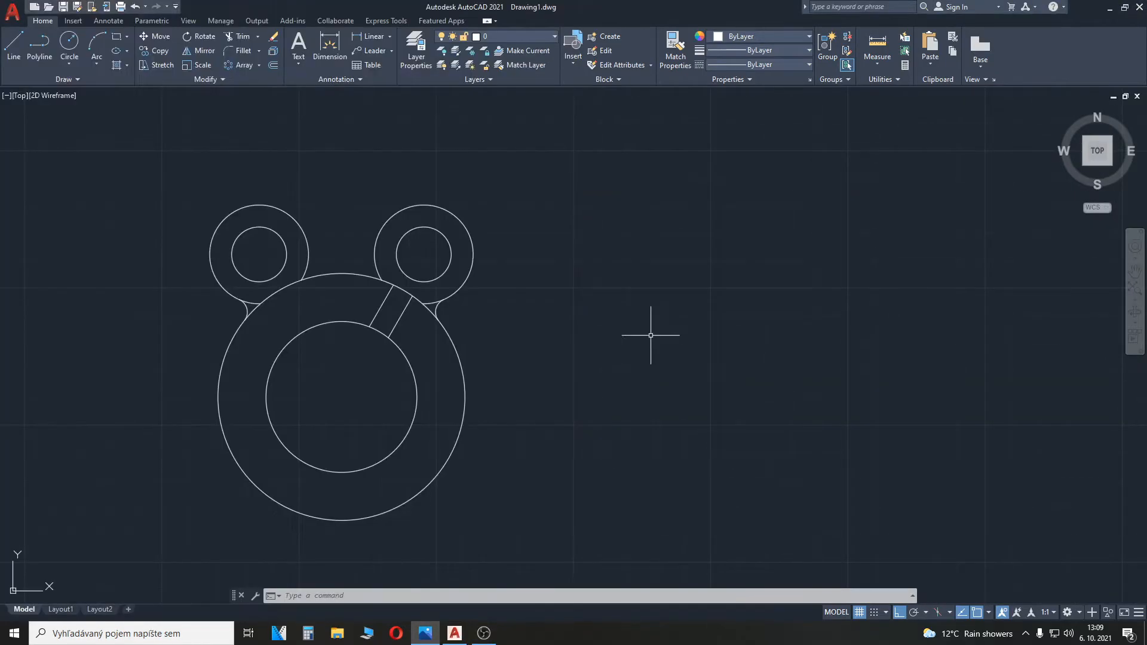
pyautogui.click(234, 57)
pyautogui.write('rst object or [Undo Polyline :')
pyautogui.press('Return')
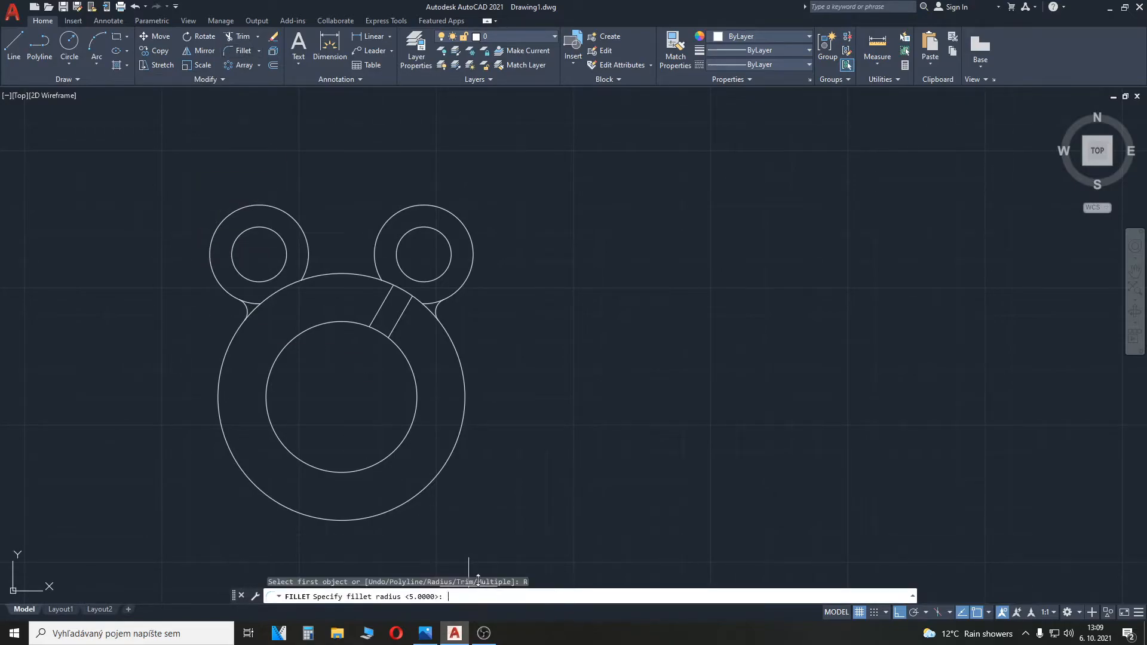
pyautogui.write('17')
pyautogui.press('Return')
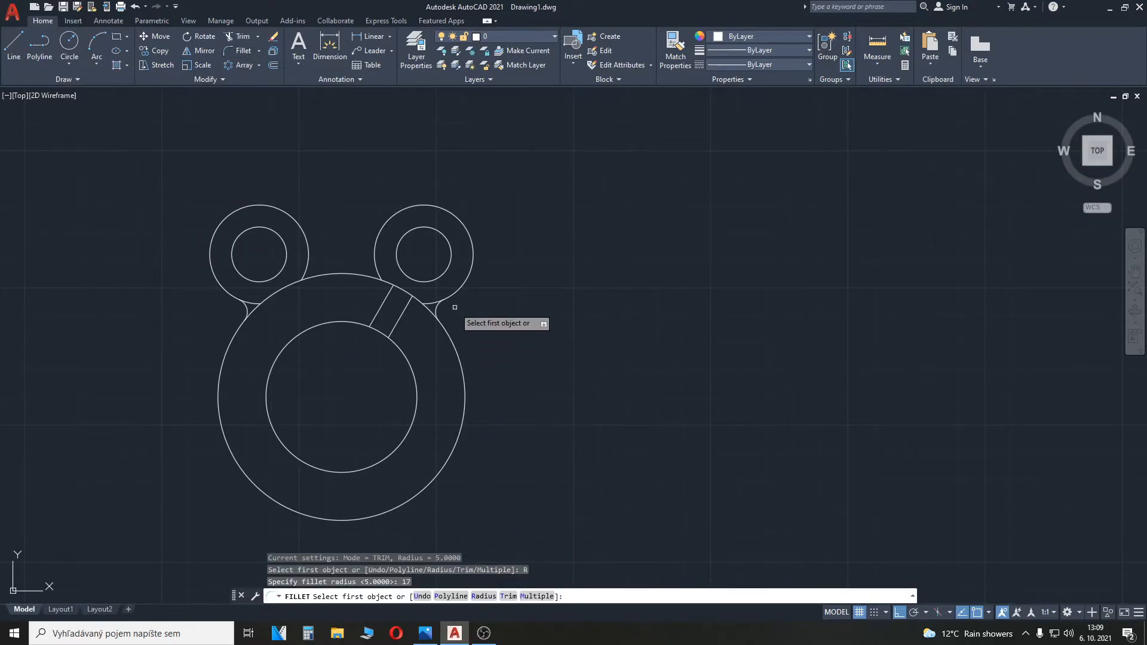
pyautogui.click(380, 229)
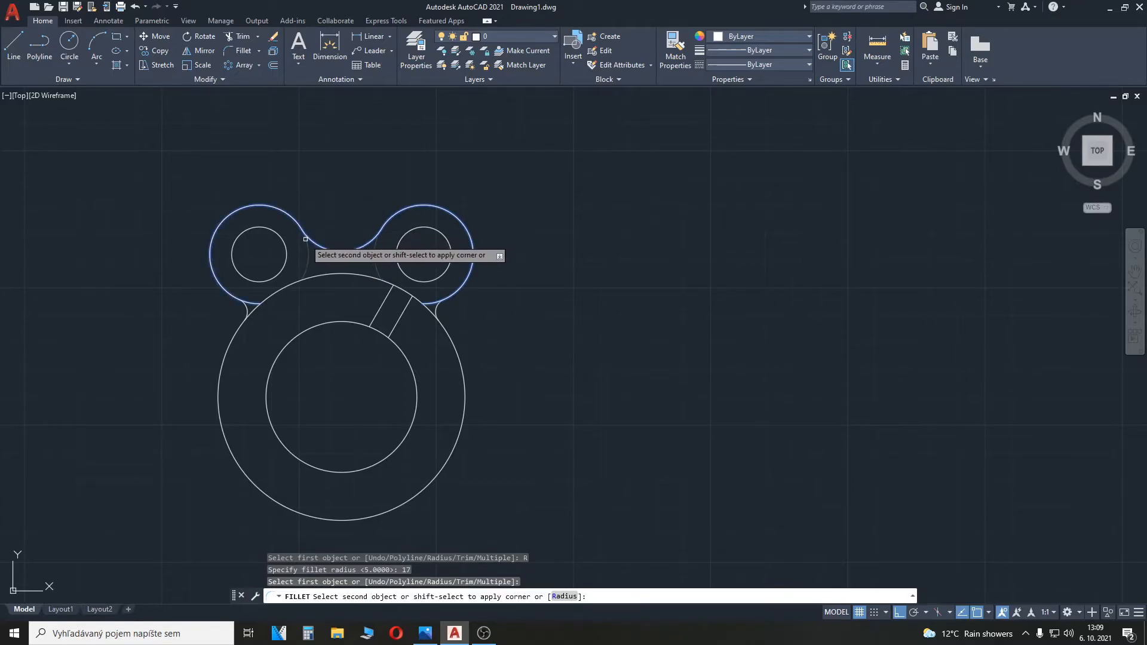
pyautogui.click(303, 237)
# Mirror both upper lugs with their holes, connecting R17 arc and R5 fillets about the horizontal axis through the main circles' centre, keeping the source objects.
pyautogui.hotkey('alt', 'Tab')
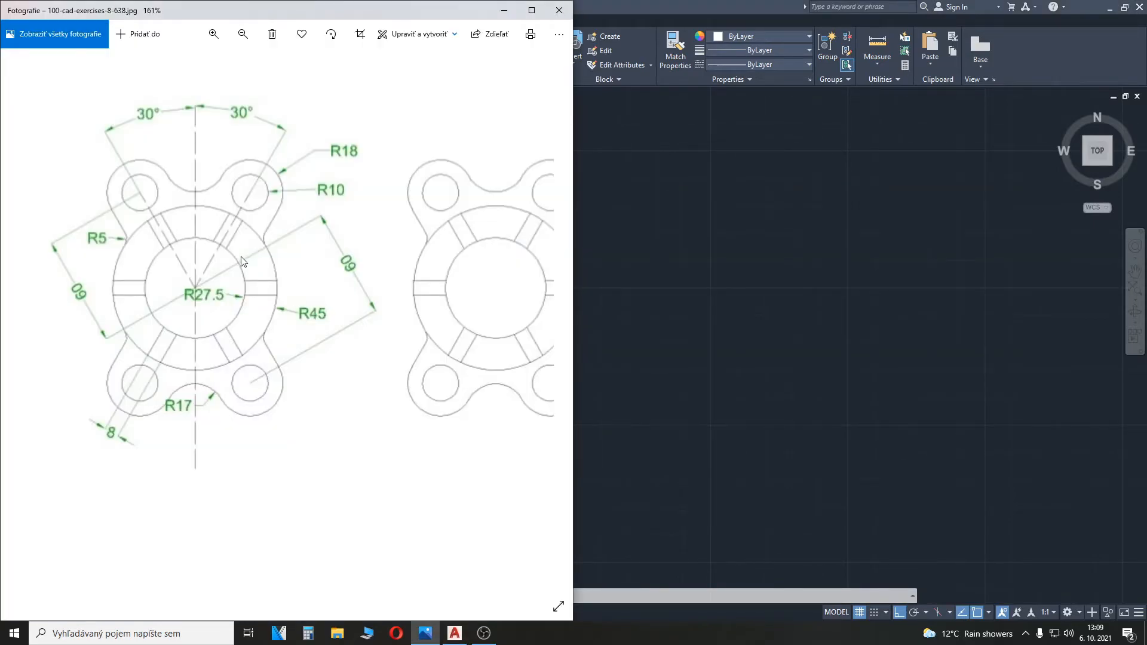
pyautogui.hotkey('alt', 'Tab')
pyautogui.click(301, 252)
pyautogui.click(205, 195)
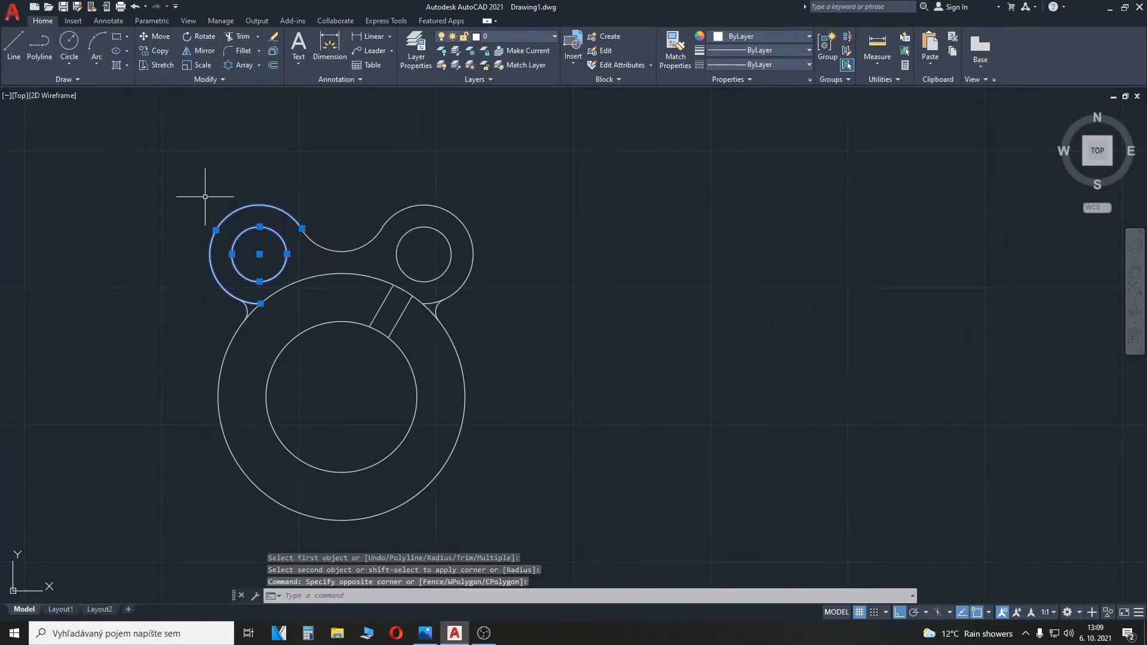
pyautogui.click(496, 287)
pyautogui.click(422, 208)
pyautogui.click(359, 252)
pyautogui.click(353, 246)
pyautogui.scroll(2, 441, 312)
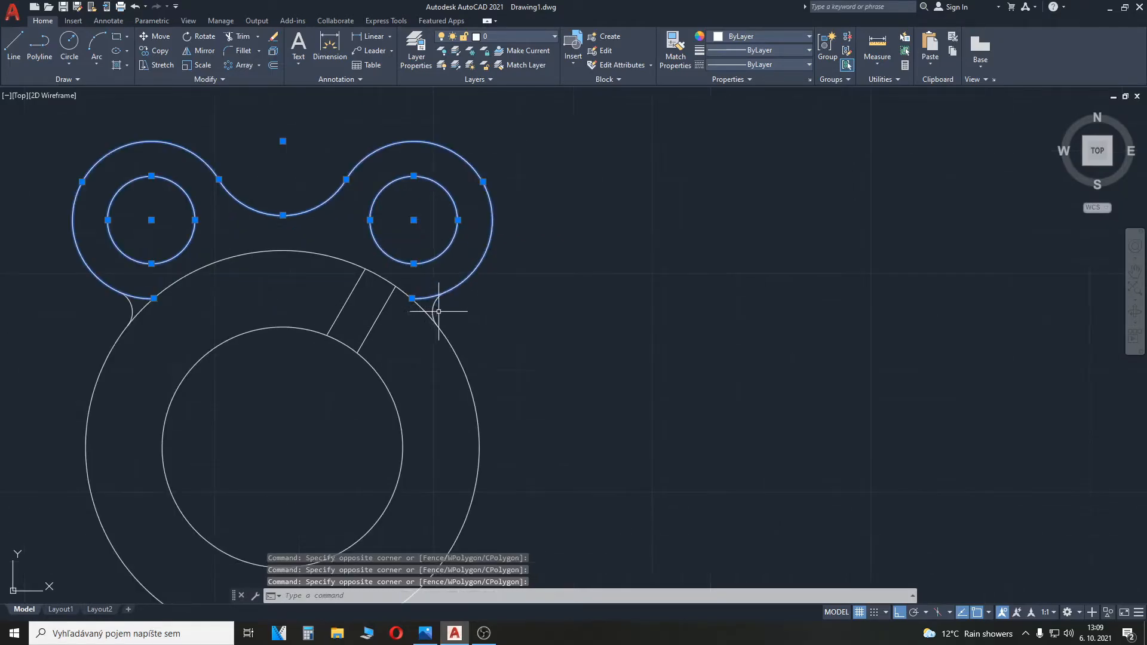
pyautogui.click(432, 303)
pyautogui.click(434, 306)
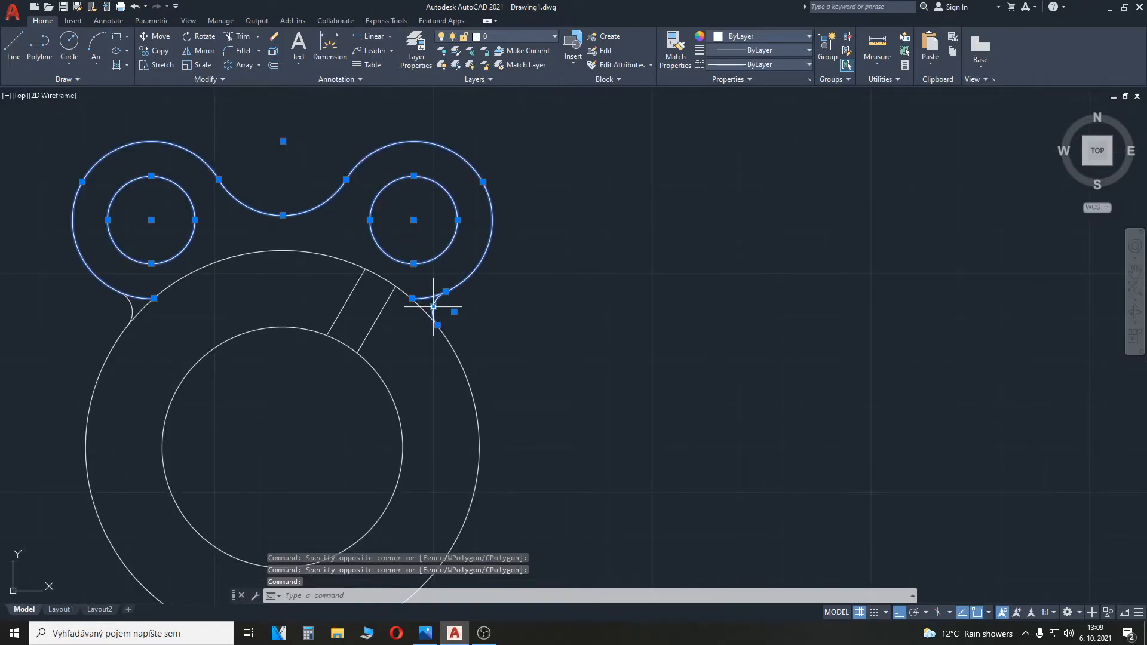
pyautogui.click(129, 306)
pyautogui.click(114, 320)
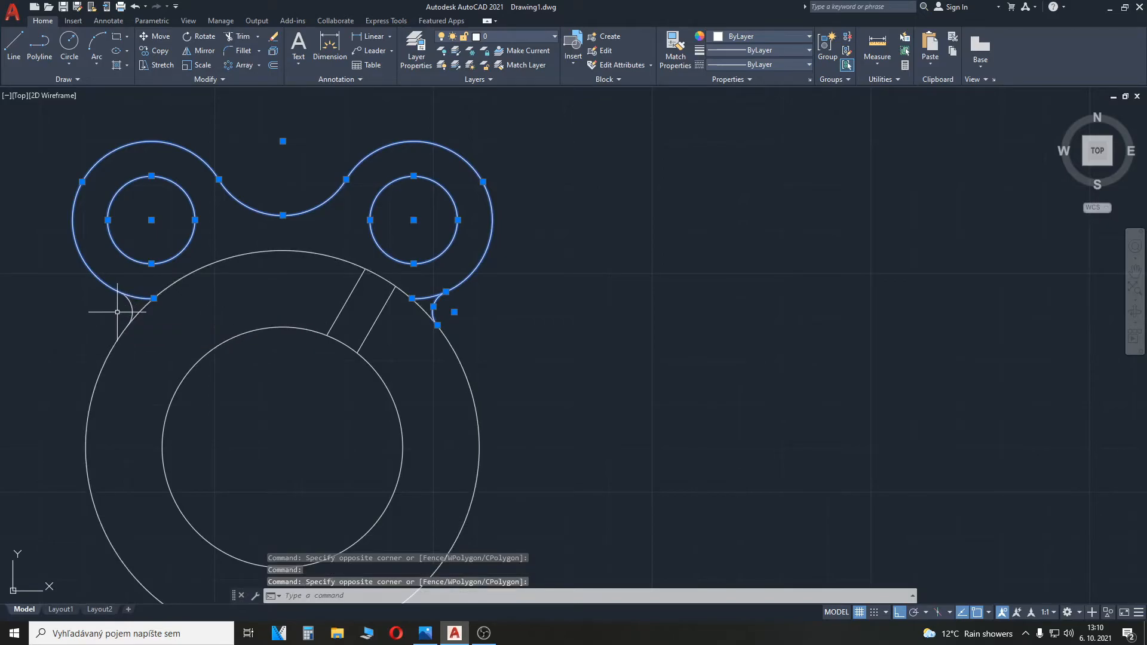
pyautogui.moveTo(131, 306); pyautogui.dragTo(170, 204, button='middle')
pyautogui.click(200, 50)
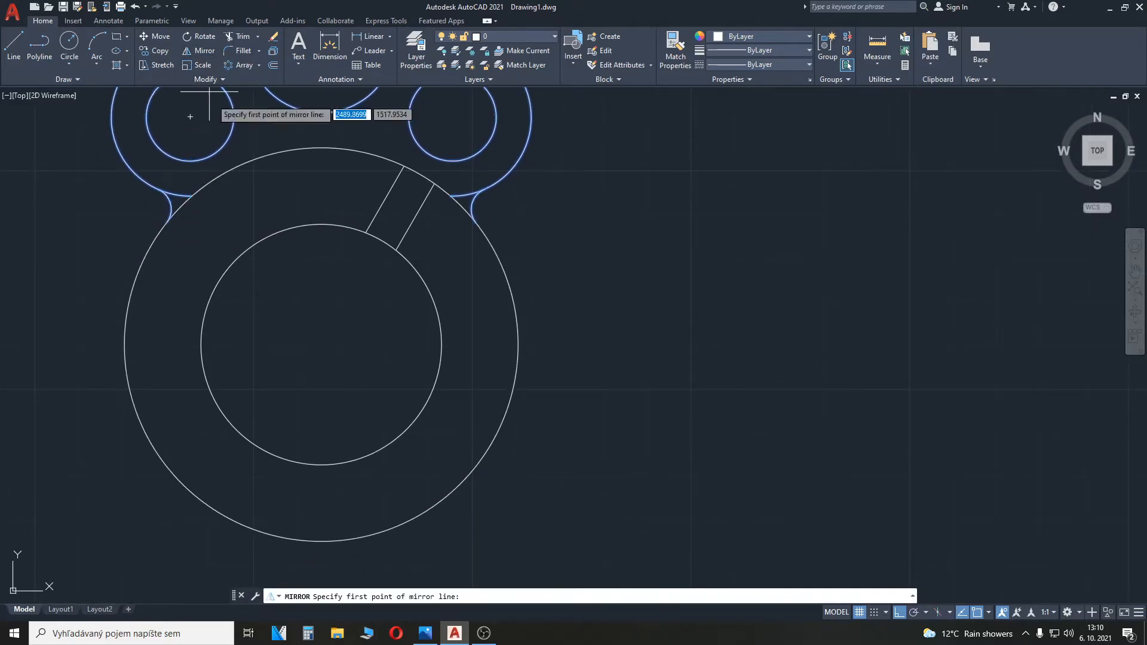
pyautogui.click(321, 344)
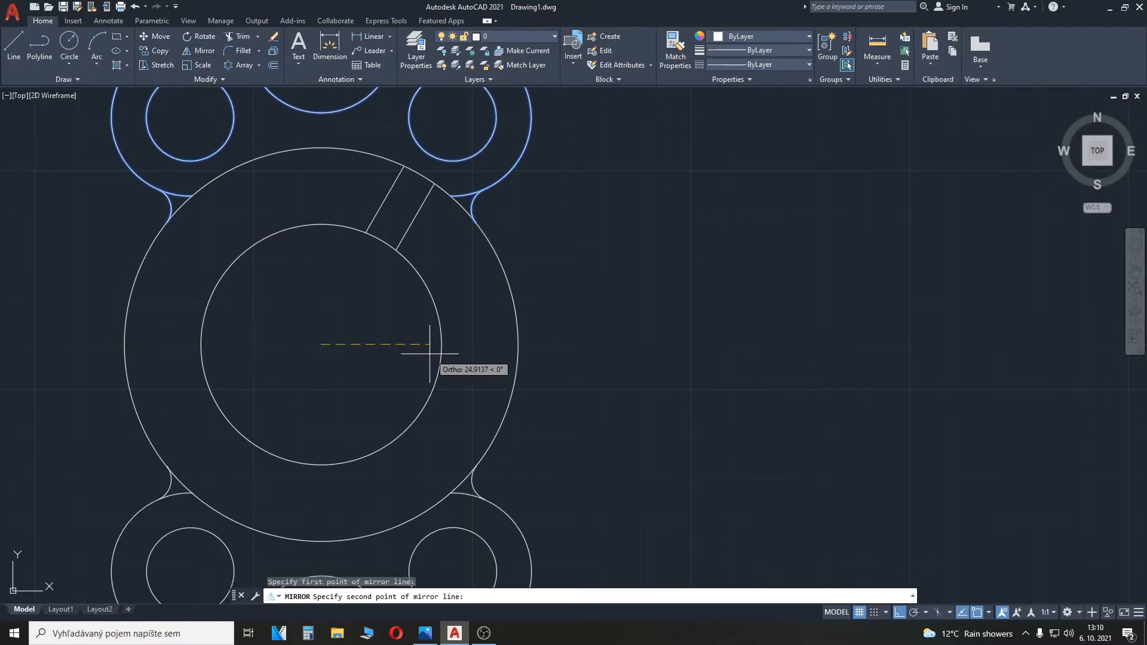
pyautogui.click(441, 344)
pyautogui.click(466, 391)
# Trim the leftover ends of the lug circles between the R5 fillets and the R45 circle on all four lugs.
pyautogui.scroll(-4, 359, 329)
pyautogui.hotkey('alt', 'Tab')
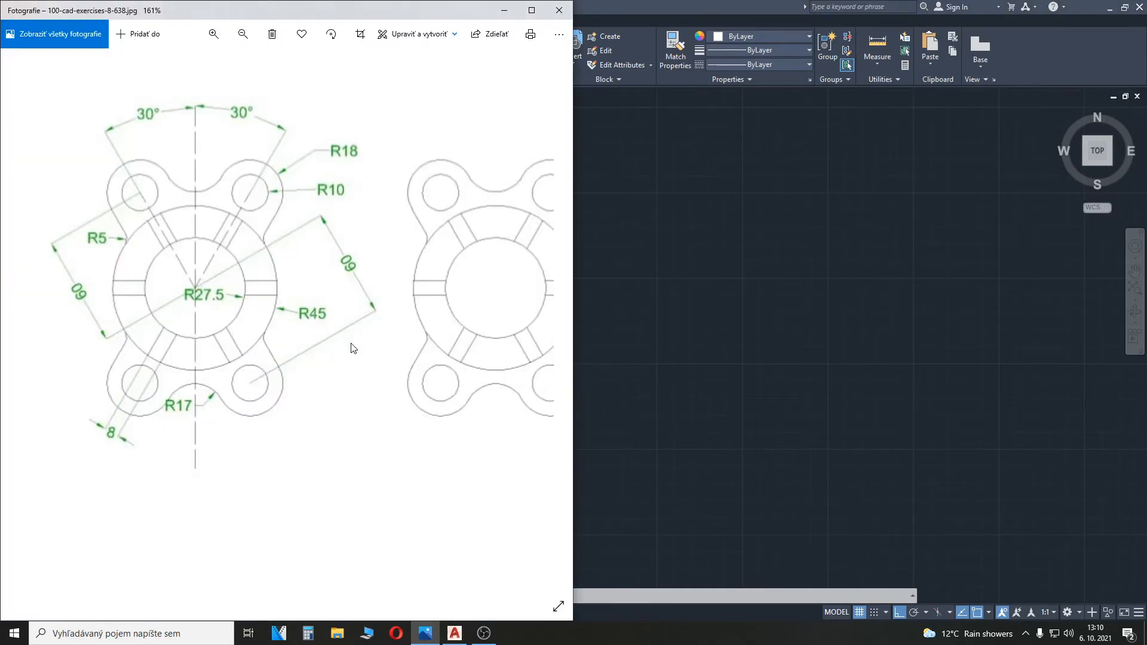
pyautogui.hotkey('alt', 'Tab')
pyautogui.scroll(4, 302, 404)
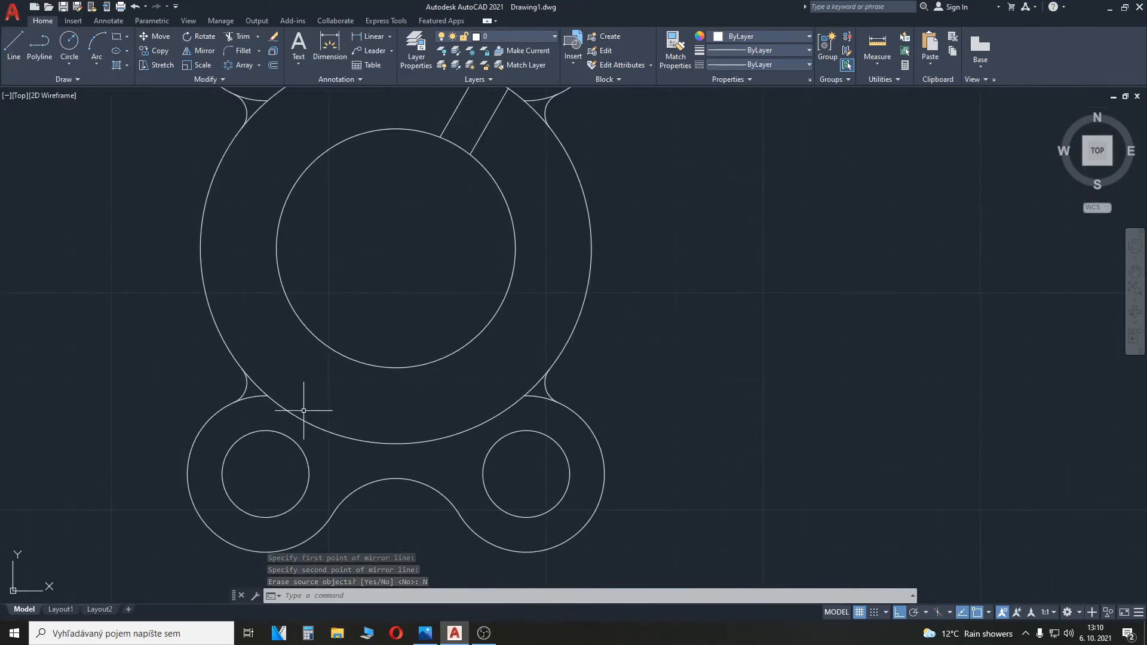
pyautogui.write('tr')
pyautogui.press('Return')
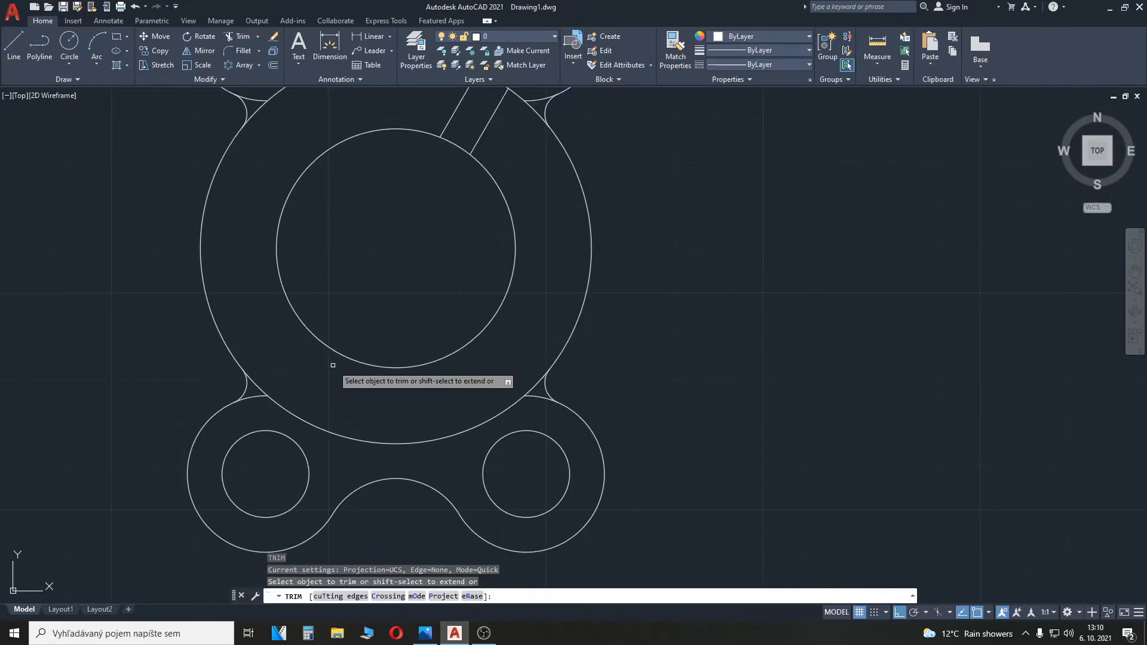
pyautogui.click(258, 397)
pyautogui.click(542, 400)
pyautogui.moveTo(670, 197); pyautogui.dragTo(623, 315, button='middle')
pyautogui.click(489, 220)
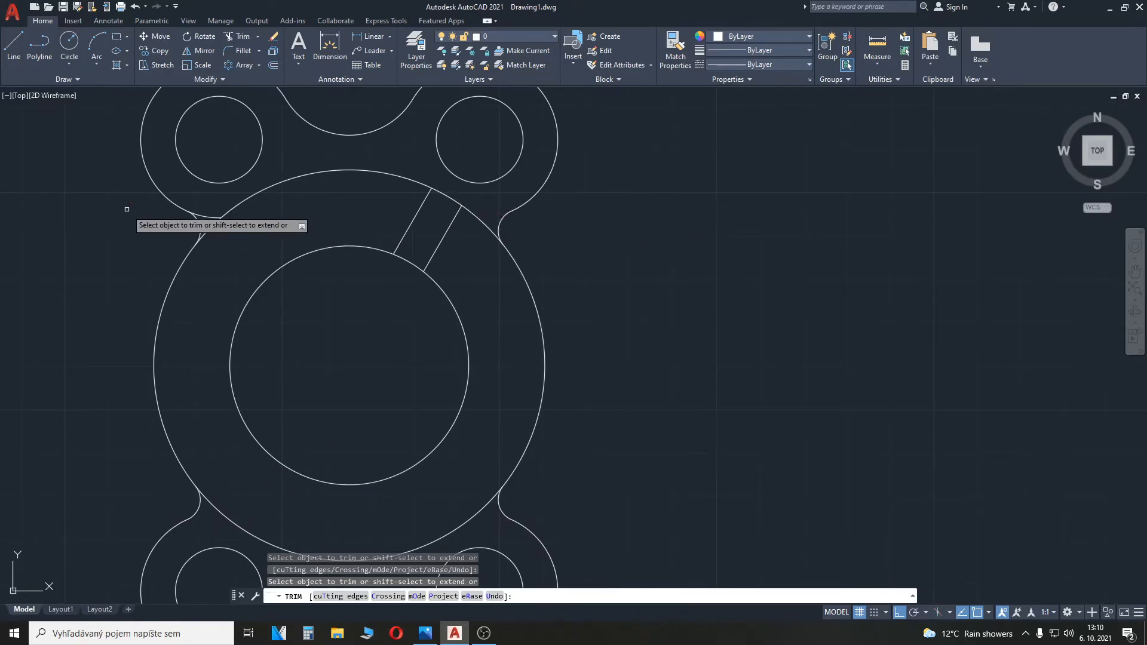
pyautogui.press('Escape')
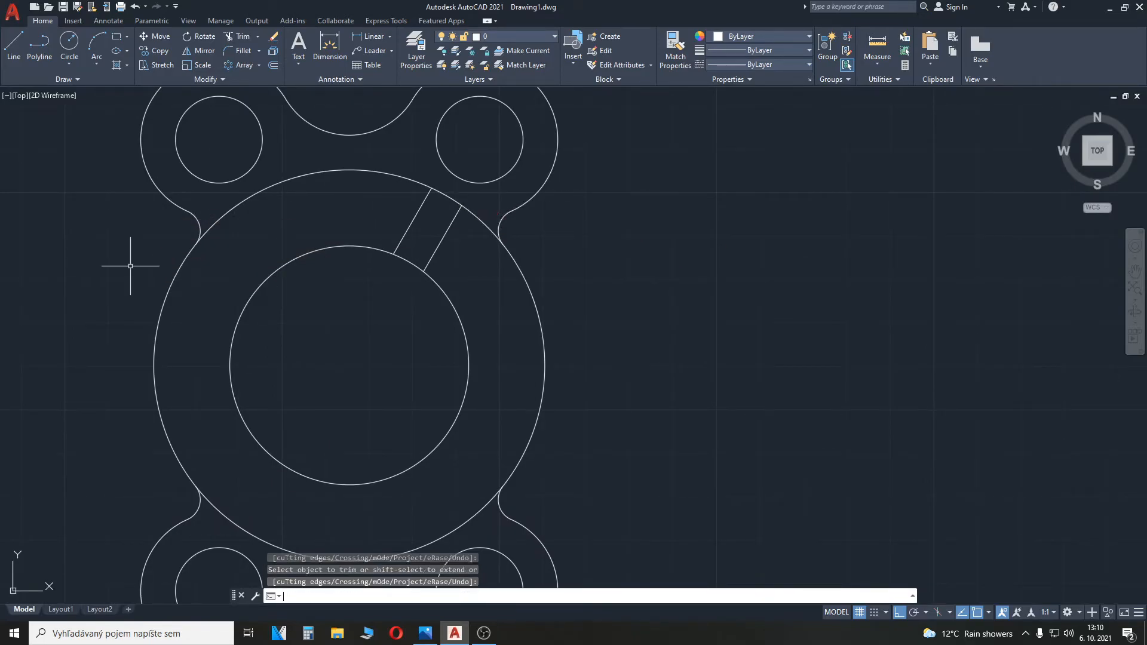
# Create a polar array of the two slot lines around the main circles' centre with 6 items filling 360 degrees.
pyautogui.hotkey('alt', 'Tab')
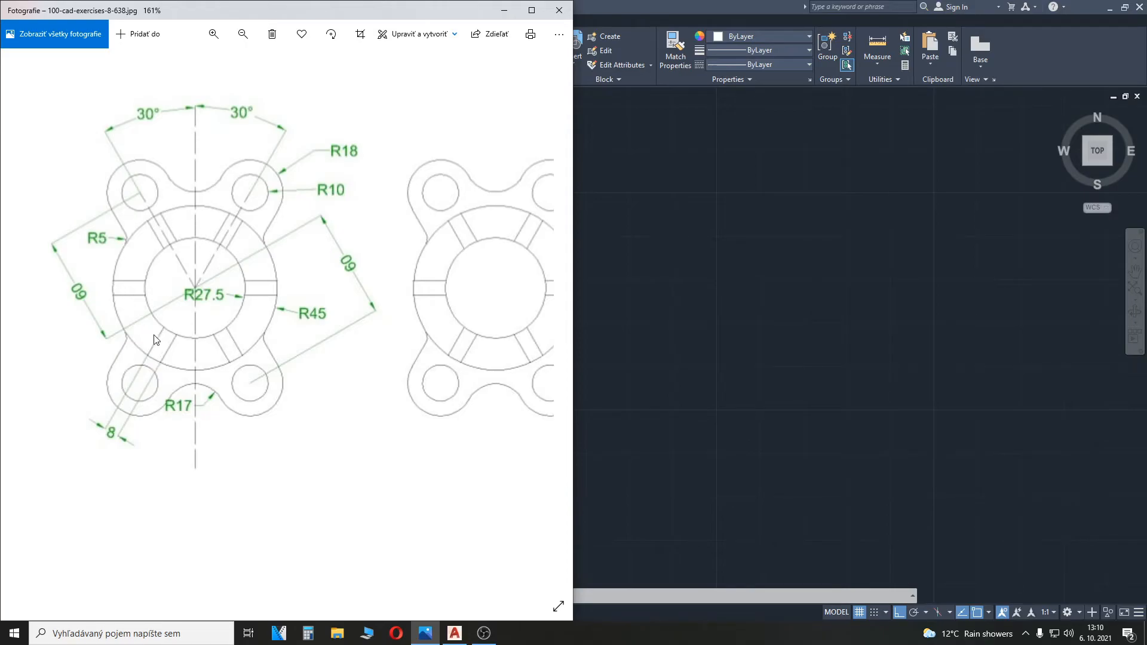
pyautogui.click(914, 322)
pyautogui.click(410, 225)
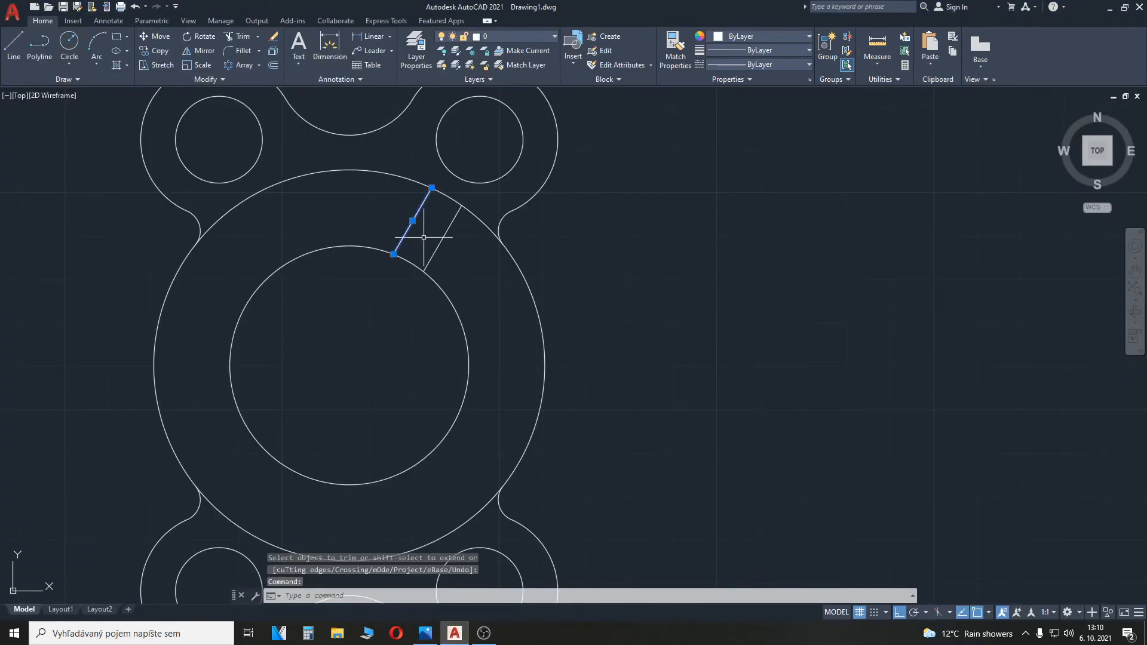
pyautogui.click(443, 238)
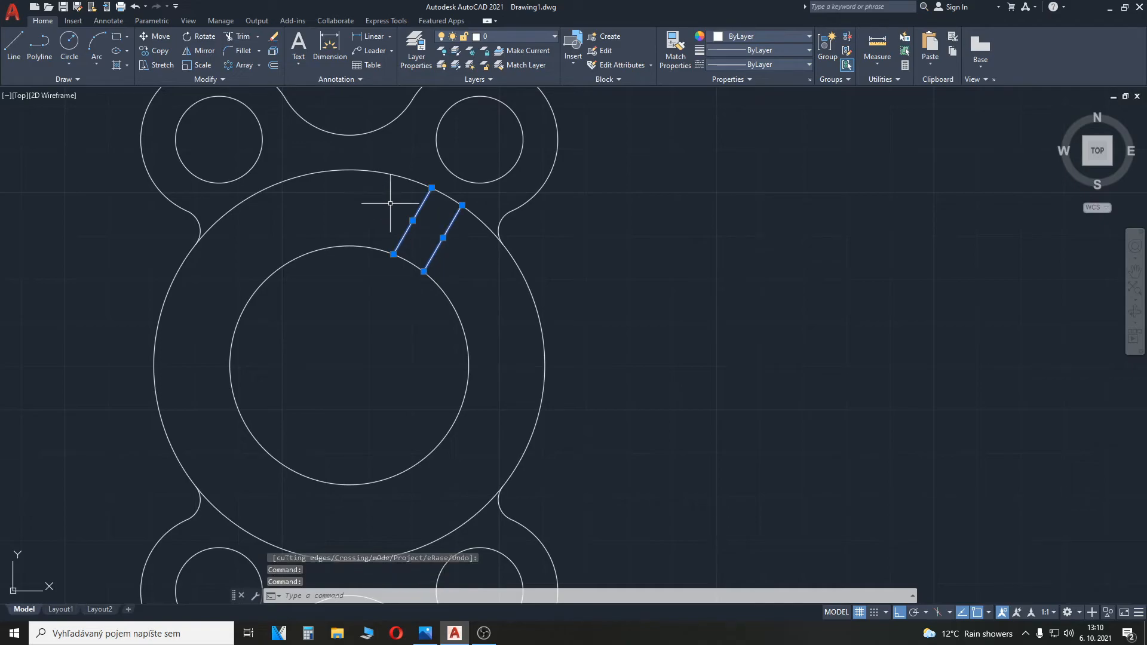
pyautogui.click(259, 65)
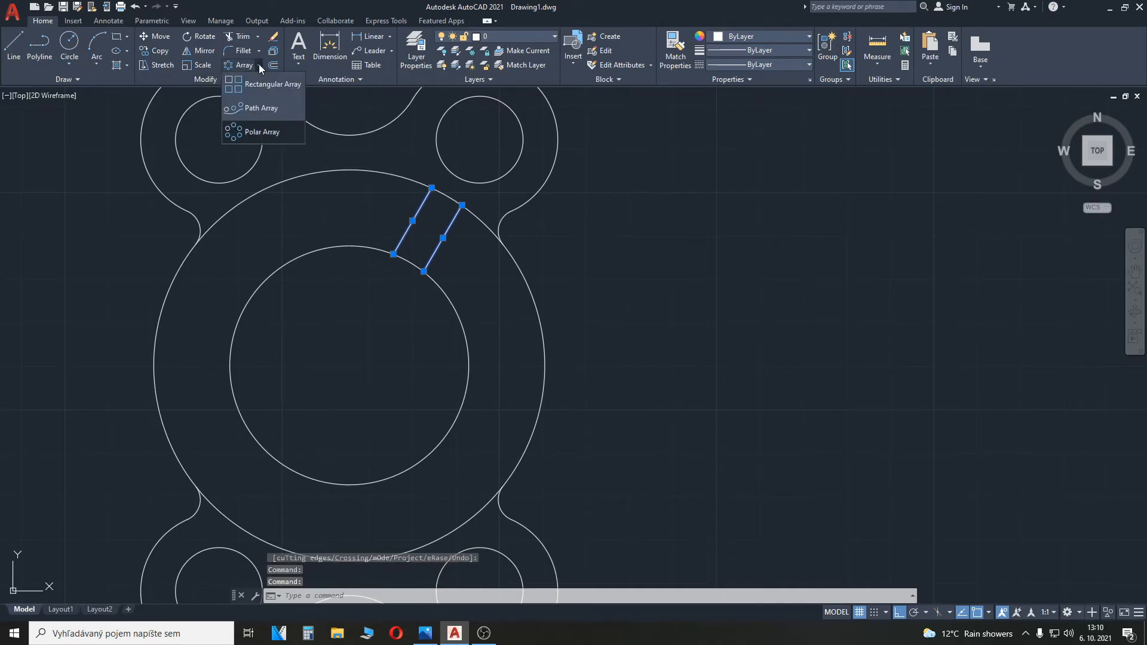
pyautogui.click(263, 131)
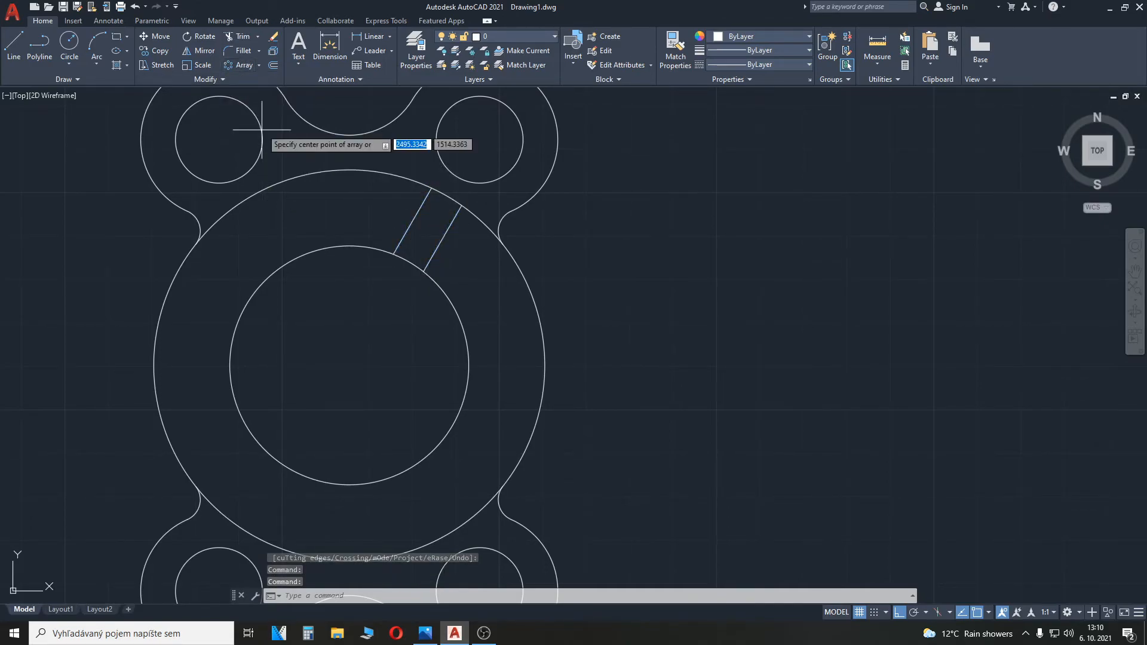
pyautogui.click(349, 365)
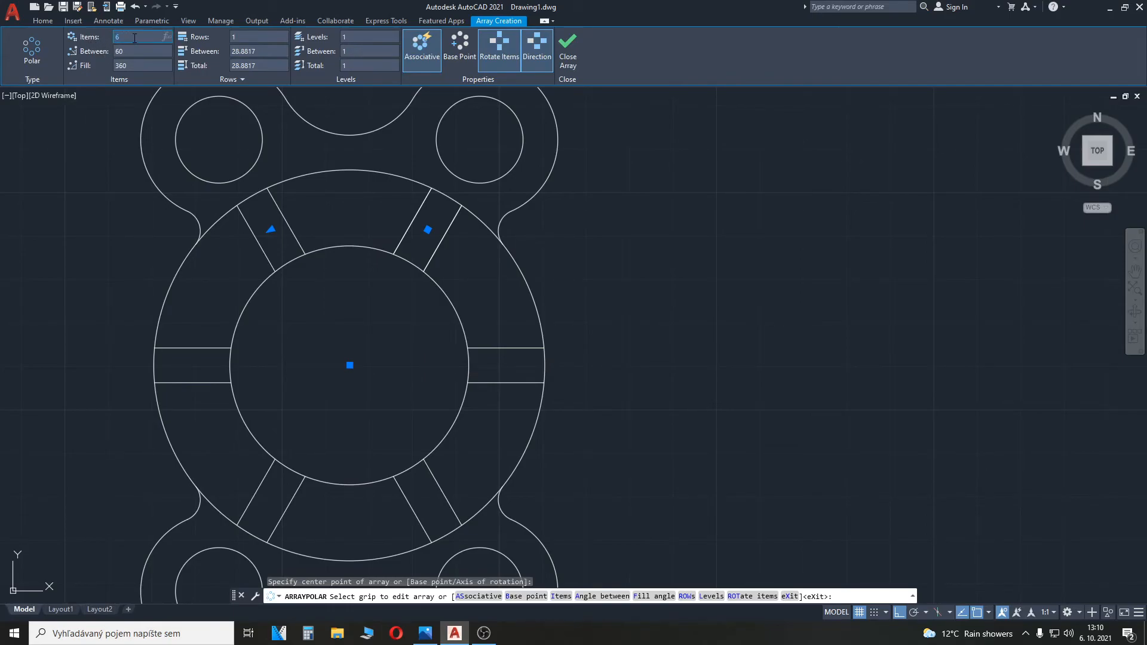
pyautogui.click(567, 57)
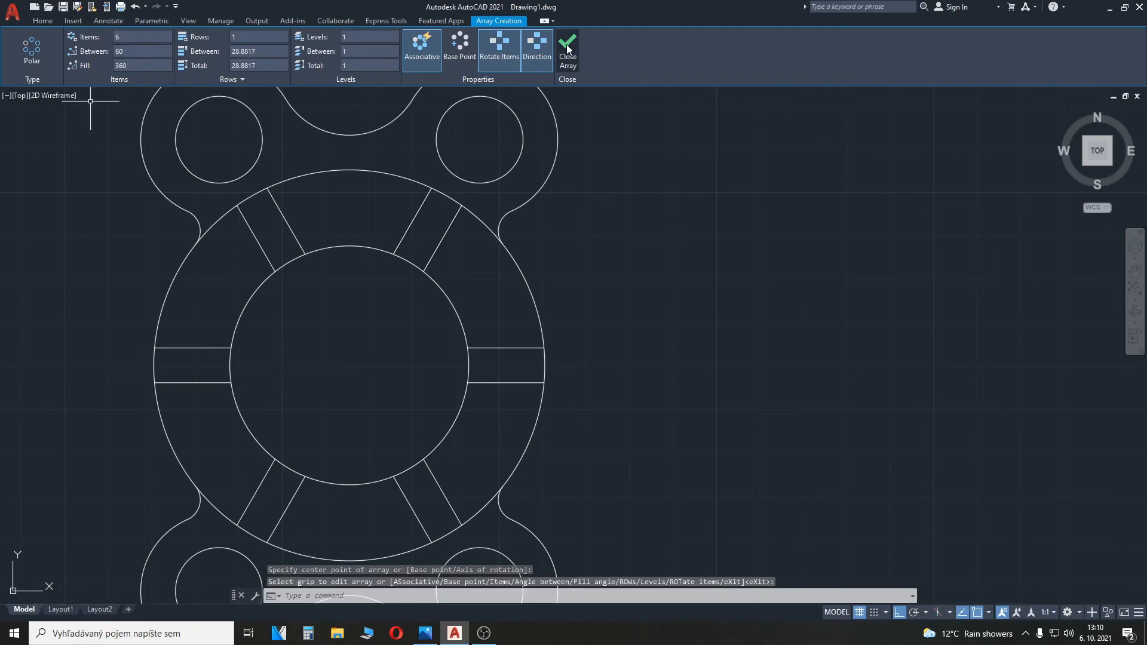
pyautogui.scroll(-2, 403, 341)
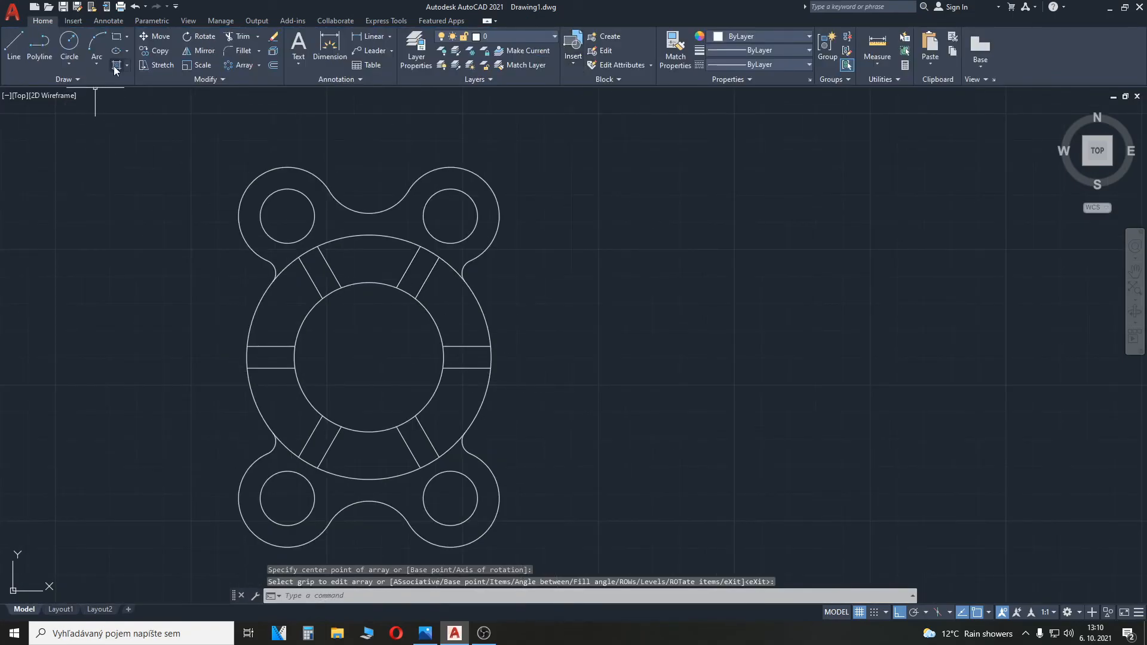
pyautogui.click(62, 8)
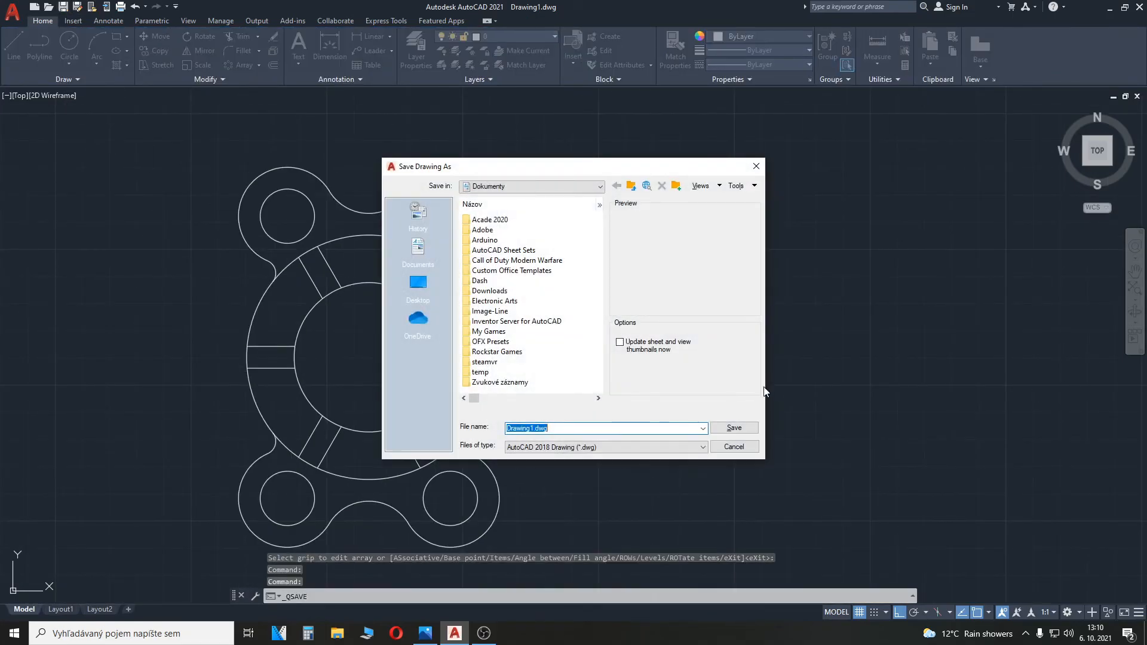
pyautogui.click(734, 447)
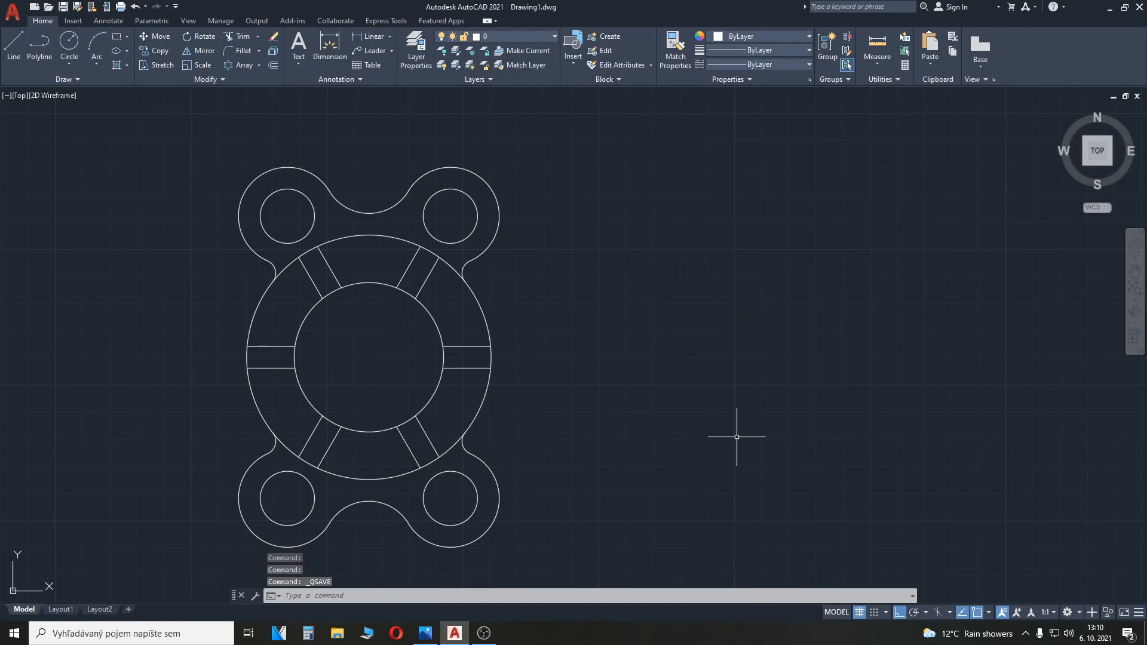
pyautogui.hotkey('ctrl', 's')
pyautogui.click(747, 449)
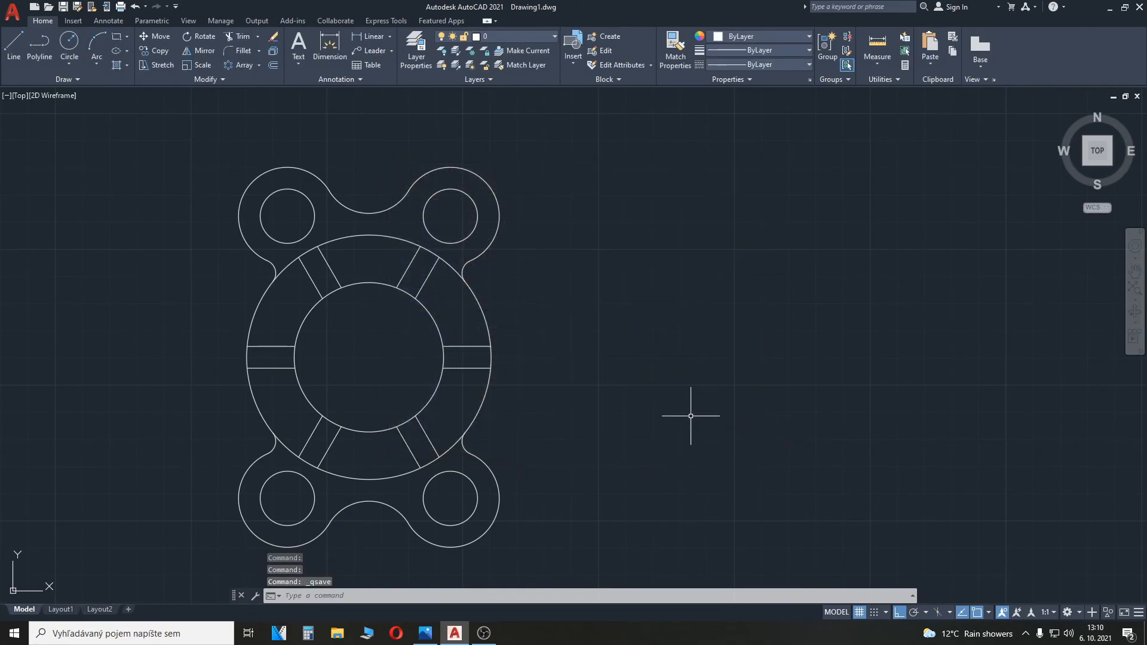